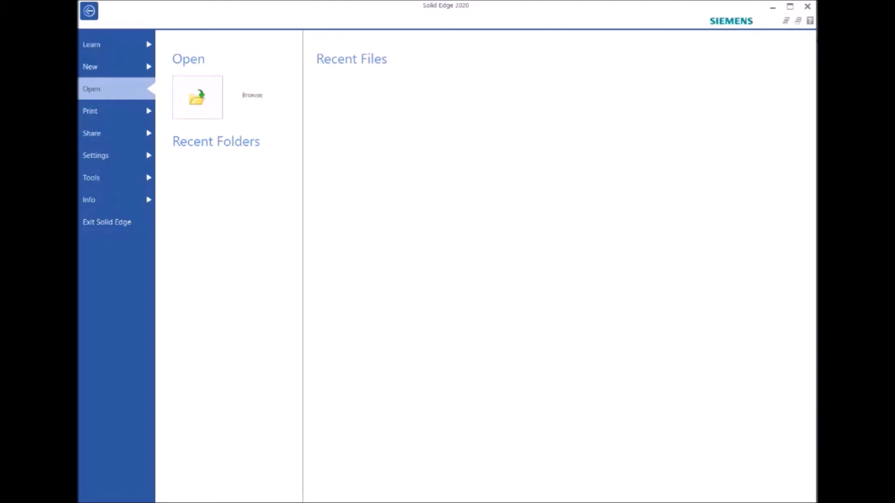
Step: Open the draft file CAD assignment drawing templates from the Assignment folder, filtering the list to all Solid Edge documents
left_click(198, 97)
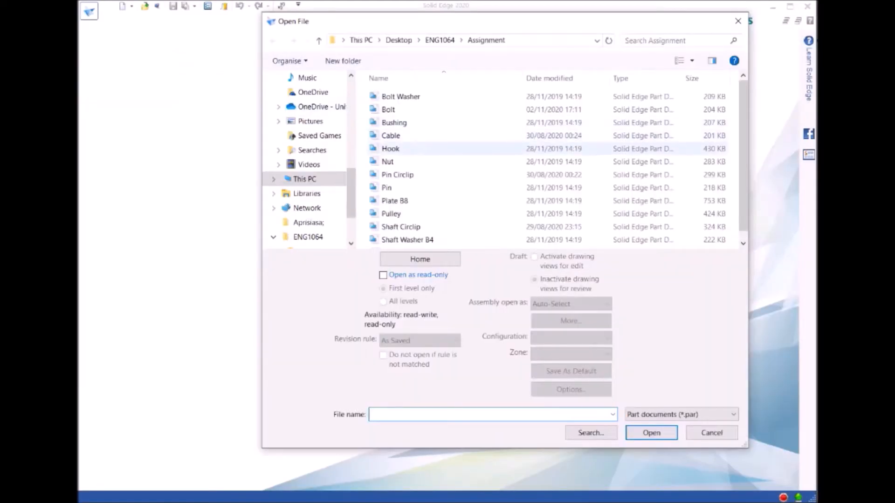
scroll(447, 149, "down", 1)
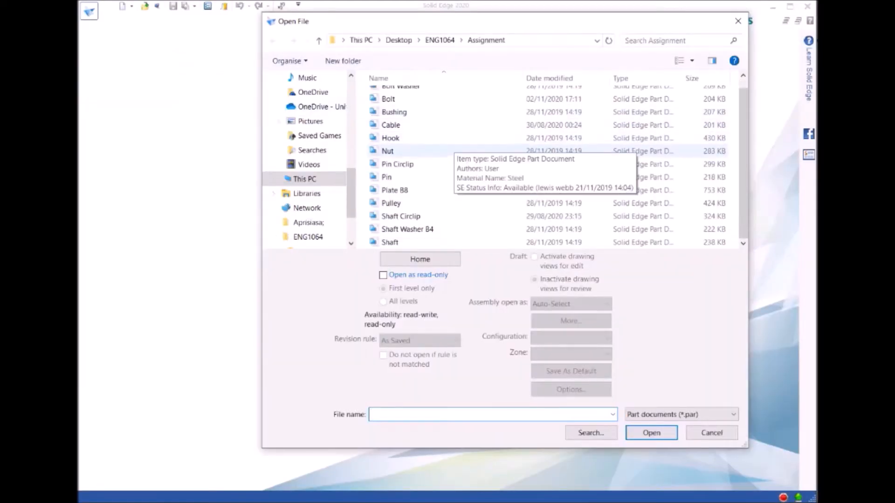
scroll(447, 149, "up", 1)
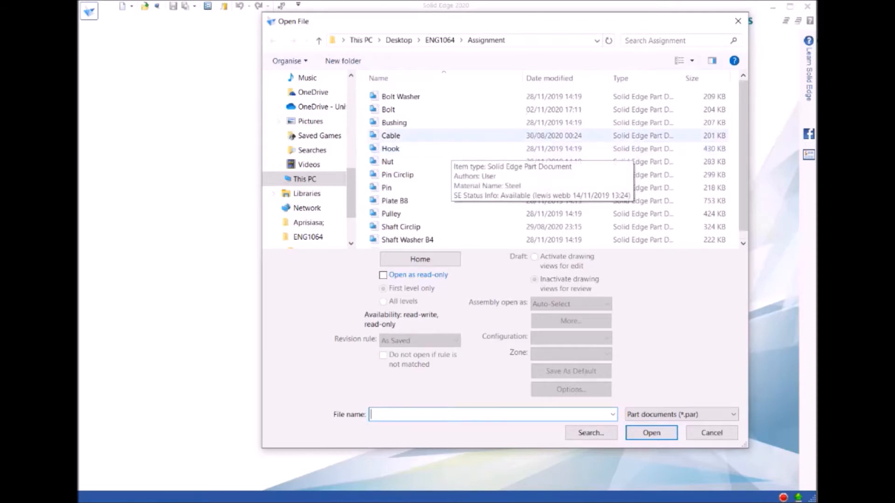
scroll(466, 135, "down", 1)
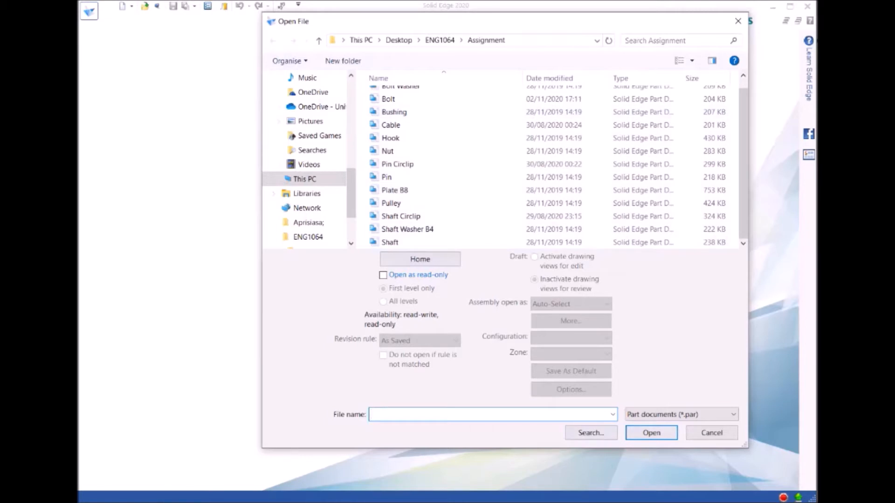
left_click(681, 415)
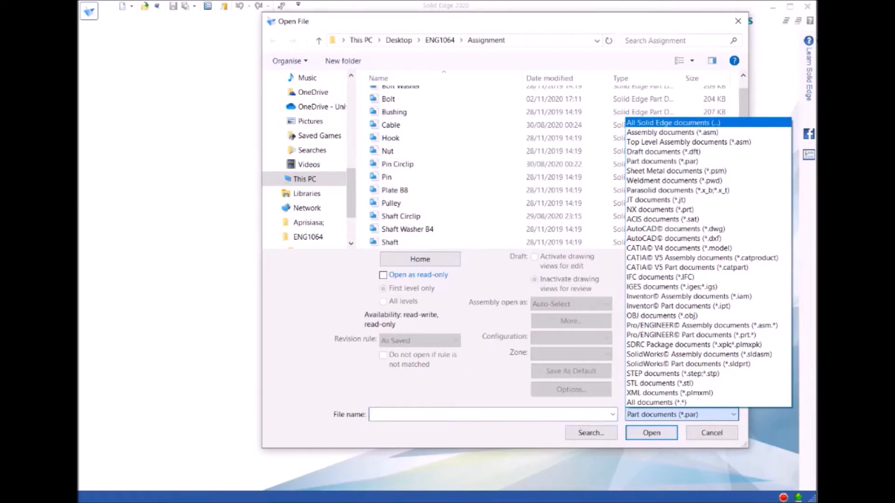
left_click(673, 123)
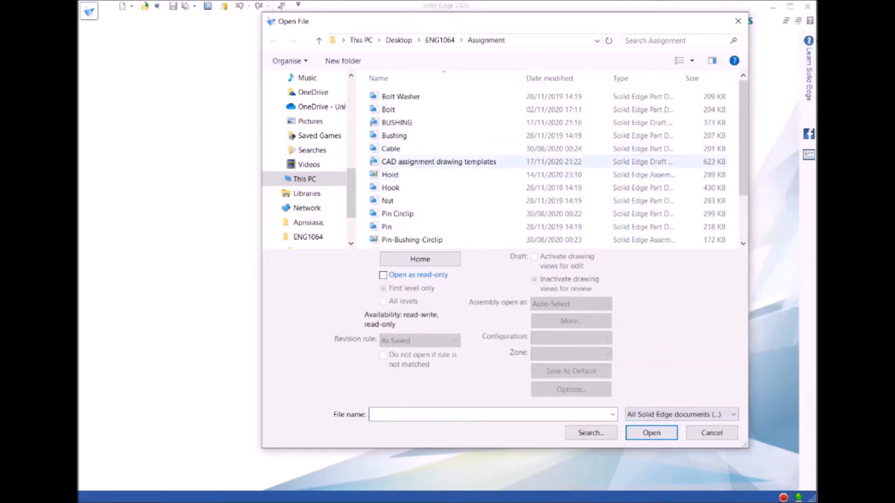
left_click(439, 162)
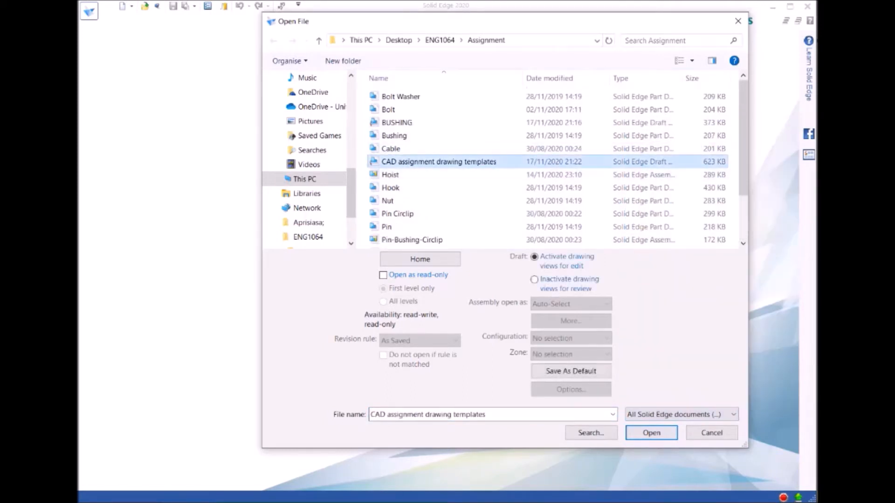
left_click(651, 433)
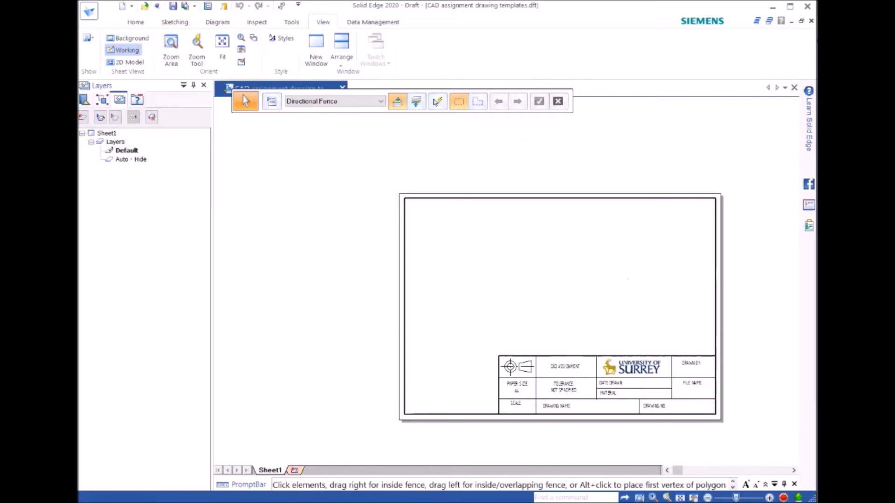
left_click(680, 498)
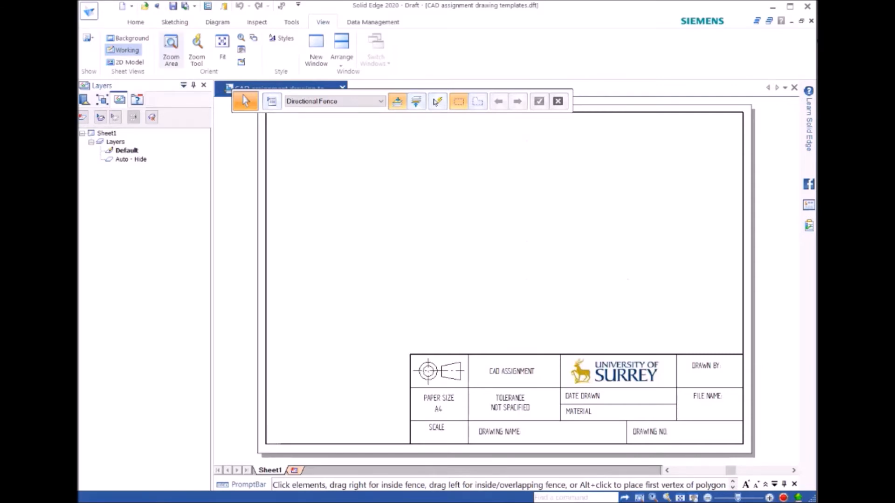
Step: Start the View Wizard with the Bushing part as the model for the drawing views
left_click(136, 23)
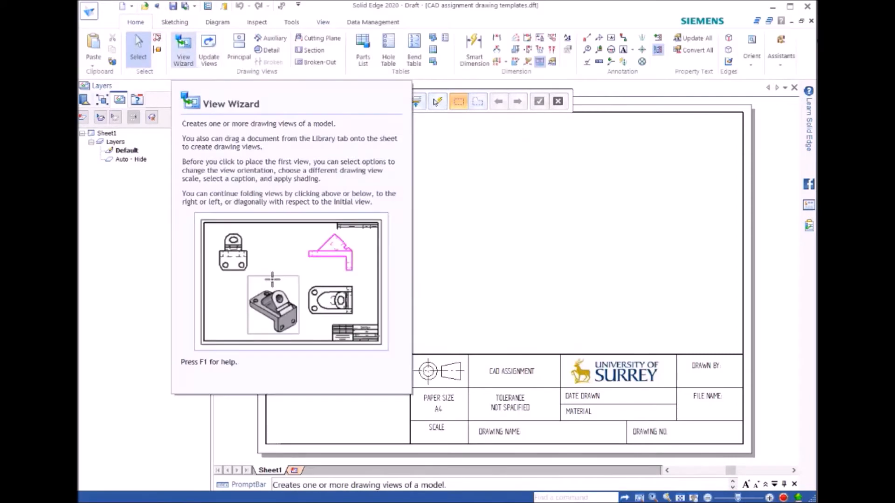
left_click(183, 48)
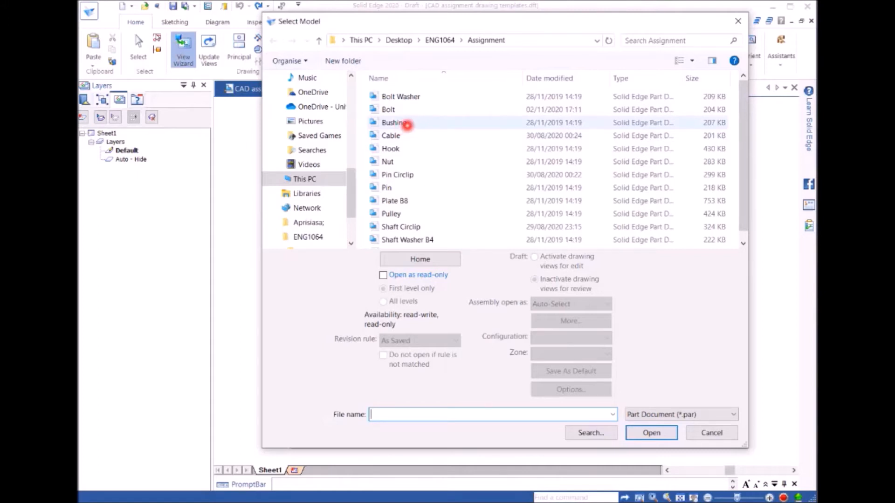
double_click(406, 124)
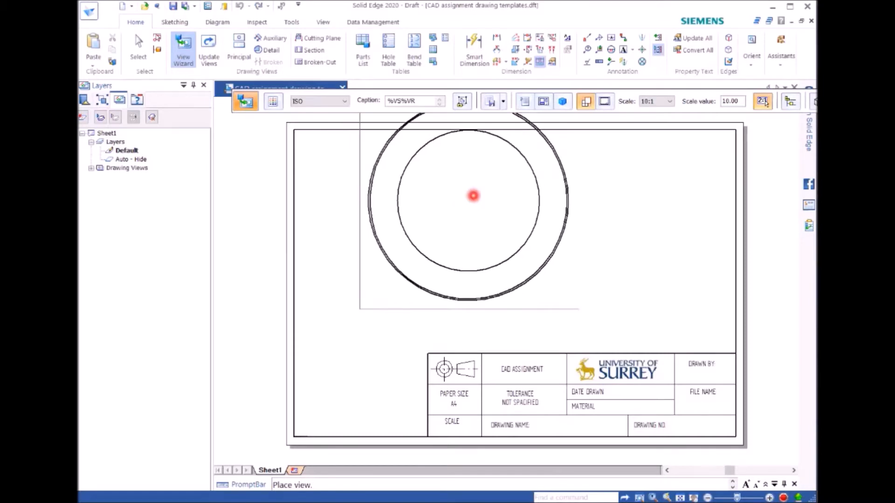
Step: Set a custom primary view orientation for the bushing by turning the front view to the left-side view
left_click(543, 102)
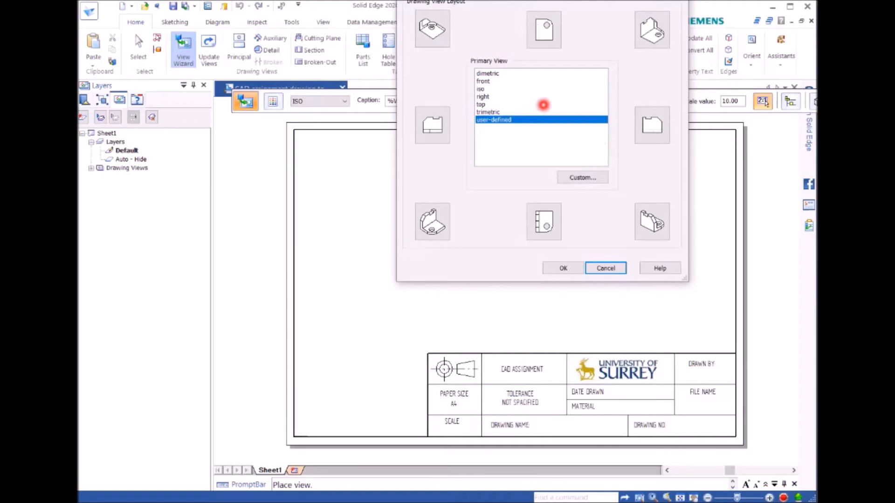
left_click(485, 81)
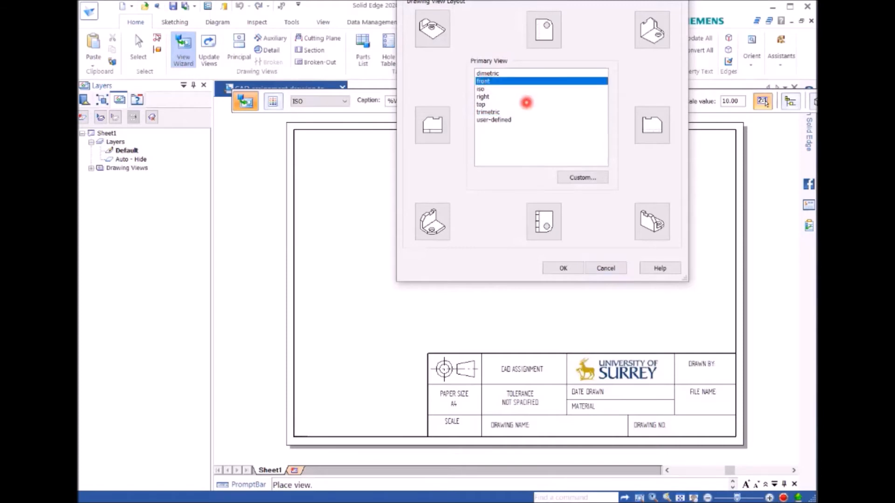
left_click(582, 178)
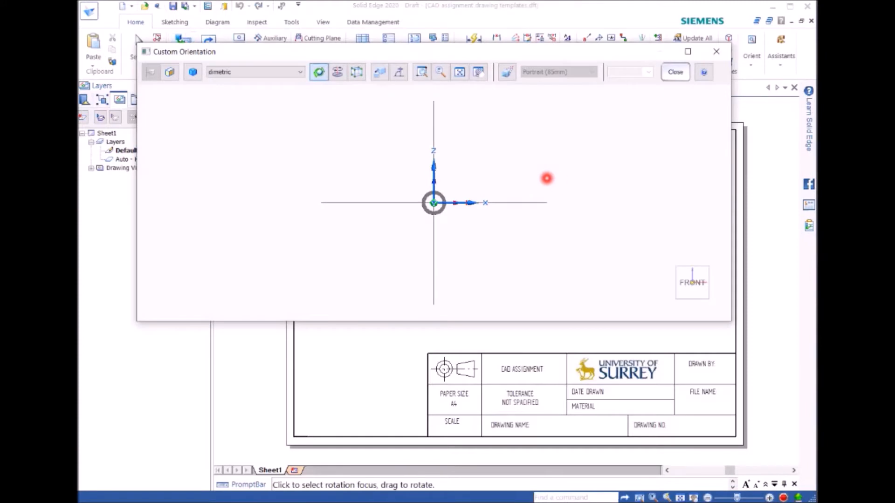
mouse_move(665, 275)
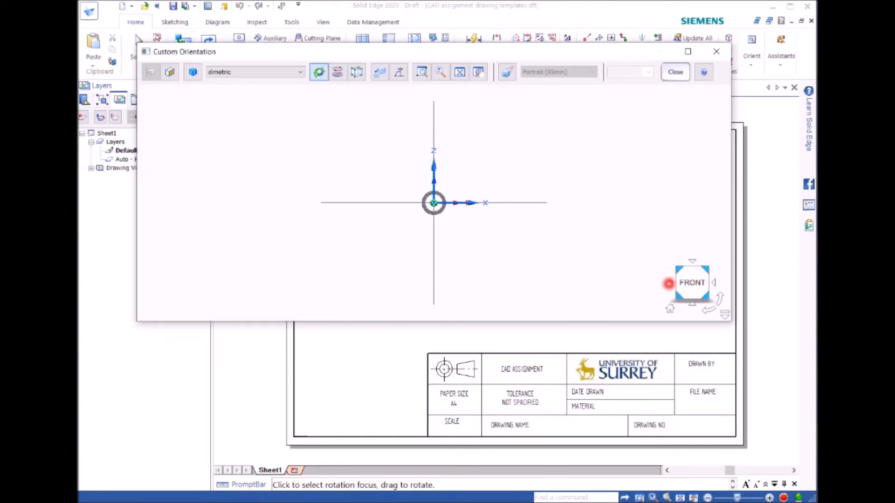
left_click(668, 283)
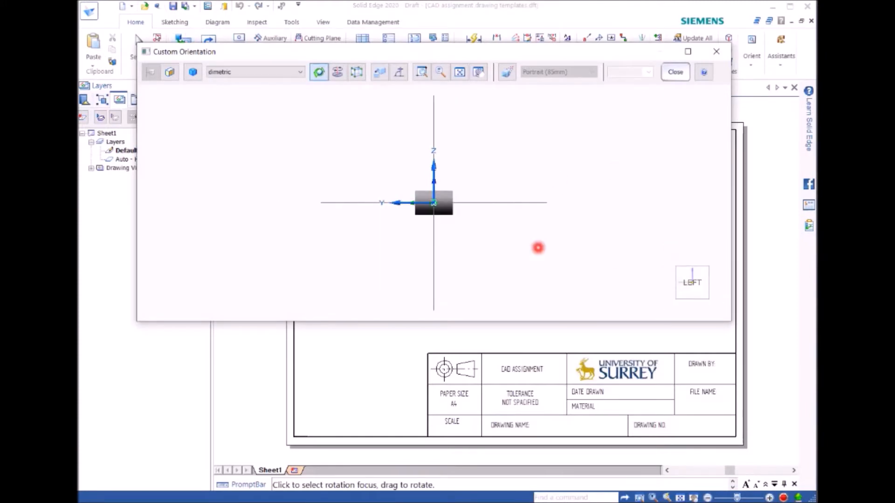
scroll(487, 234, "up", 2)
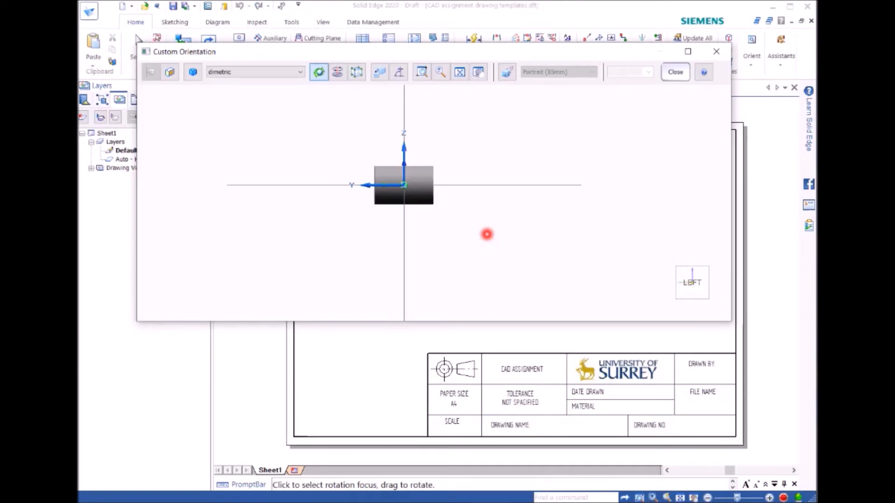
left_click(673, 74)
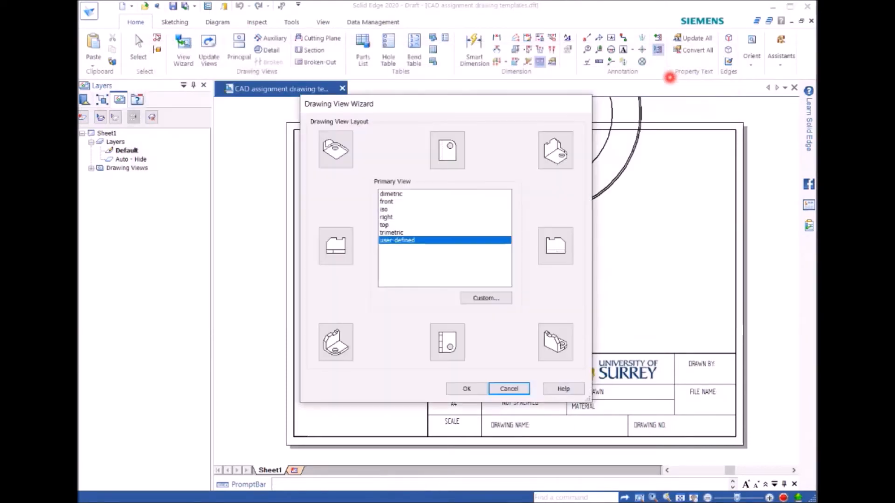
Step: Lay out the drawing views with front as primary view, adding the right-hand projection and the lower-right pictorial view
left_click(386, 202)
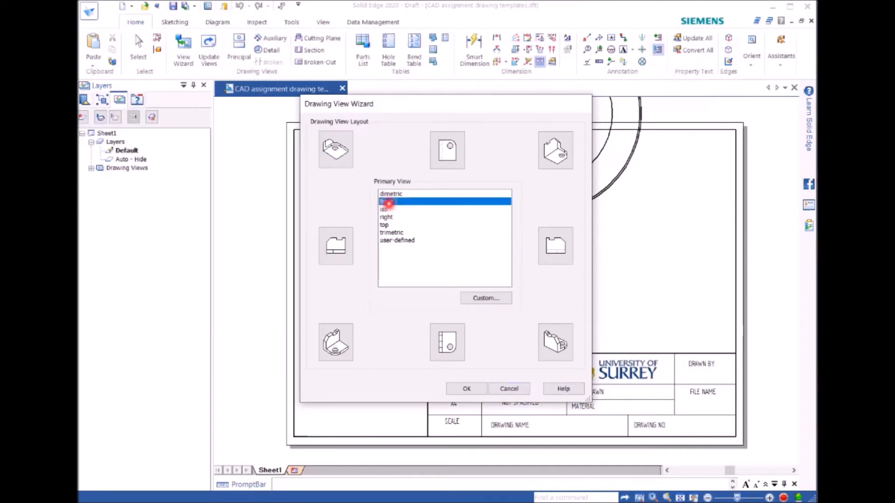
left_click(557, 248)
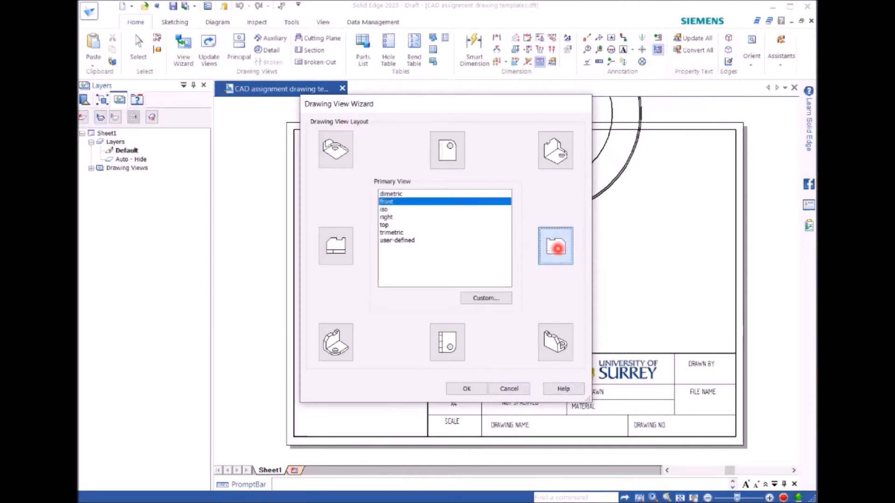
left_click(559, 341)
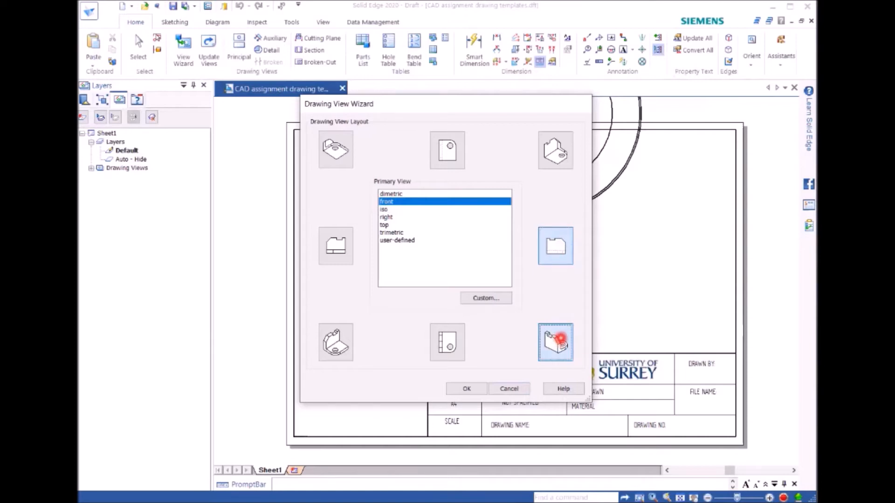
left_click(329, 336)
left_click(472, 390)
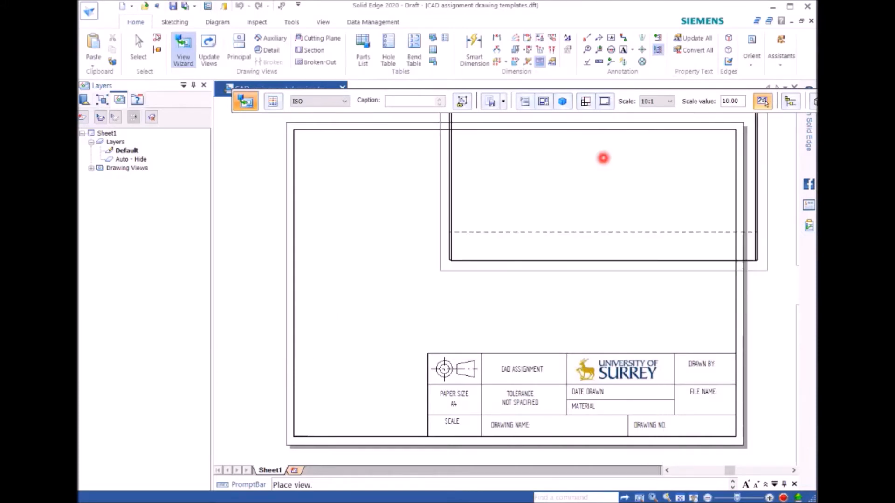
Step: Set the view scale to 2:1 and place the bushing views in the upper part of the sheet
left_click(669, 102)
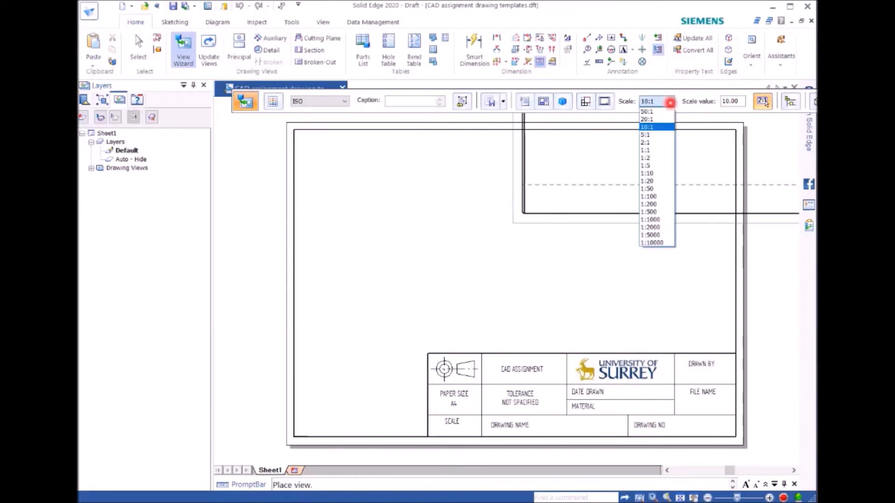
left_click(659, 158)
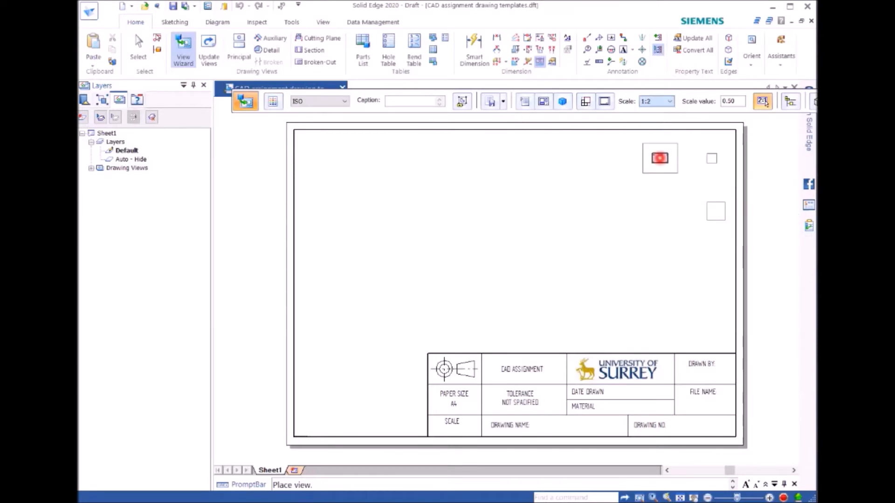
left_click(657, 102)
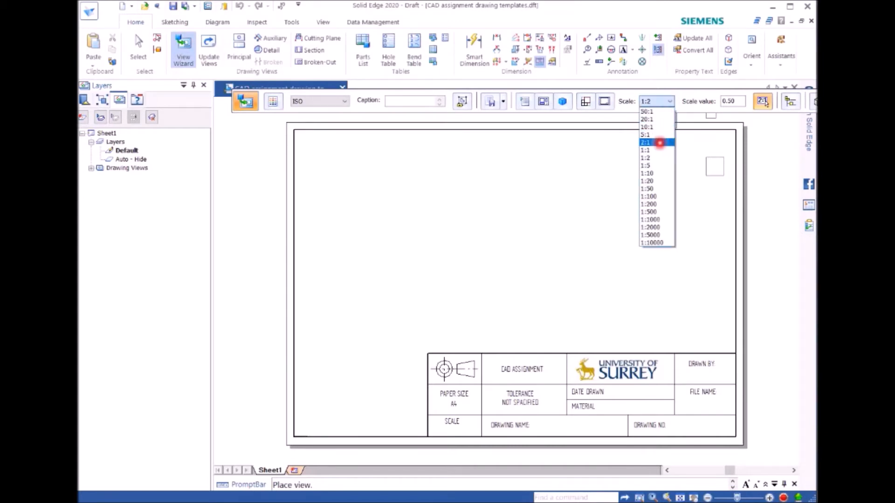
left_click(659, 142)
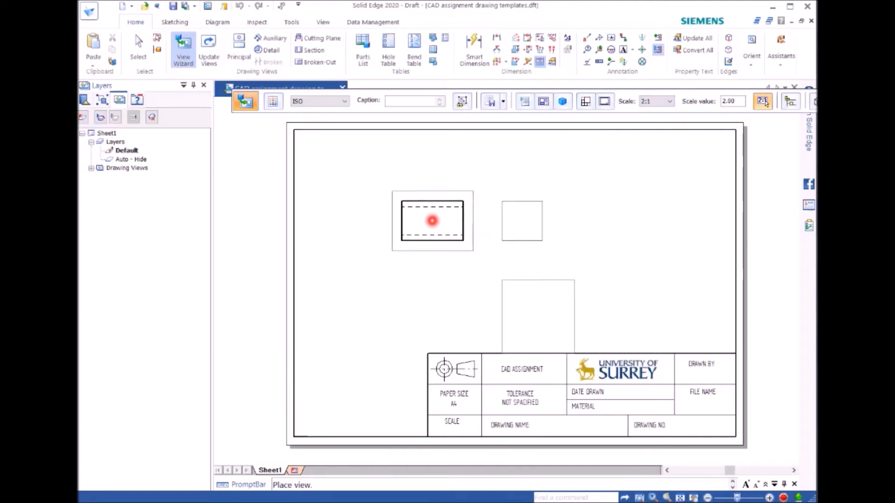
left_click(432, 220)
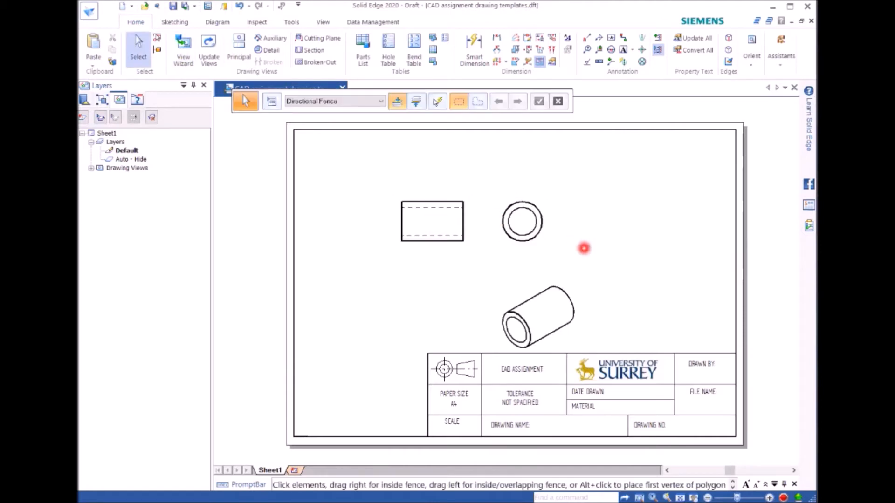
Step: Move the pictorial view up and to the right, and shift the circular end view slightly away from the side view
left_click(567, 296)
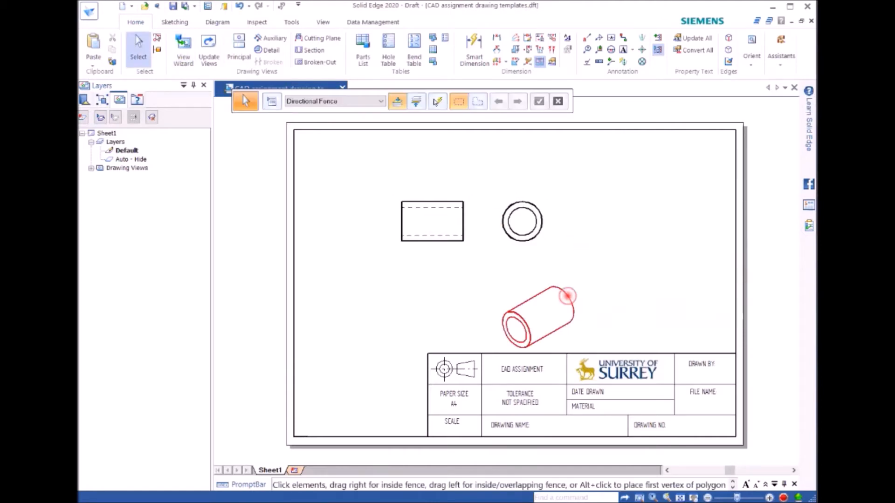
left_click_drag(561, 295, 650, 268)
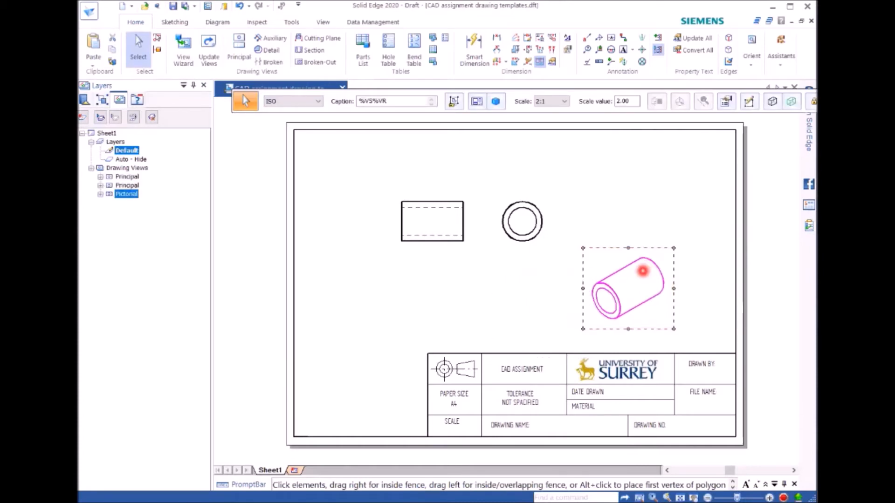
left_click_drag(540, 221, 549, 221)
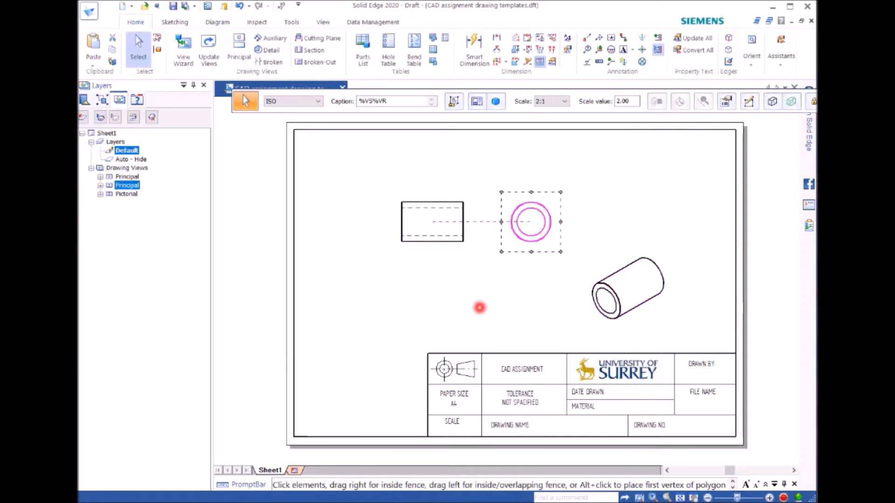
left_click(429, 241)
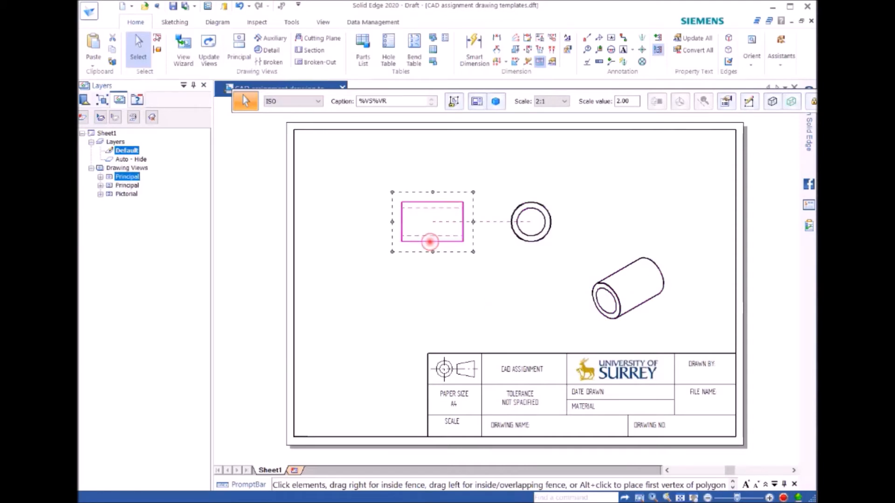
left_click(537, 304)
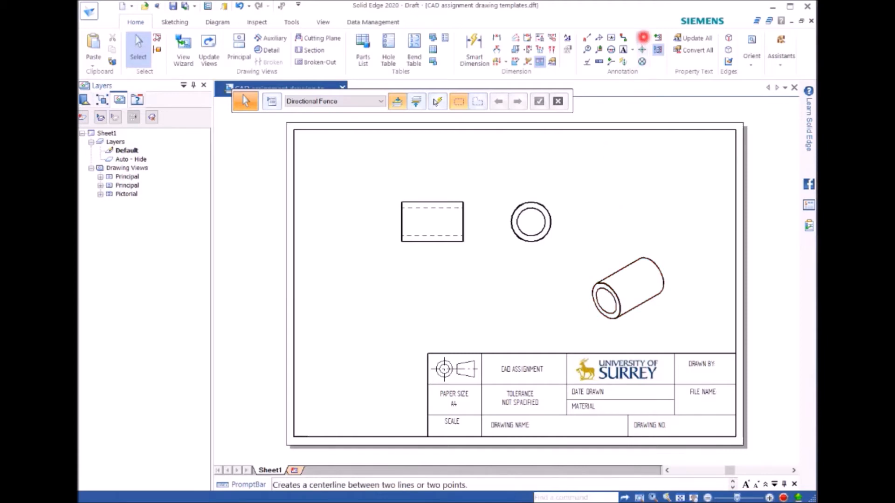
Step: Add a two-point horizontal centre line through the side view, extending past both end faces
left_click(642, 37)
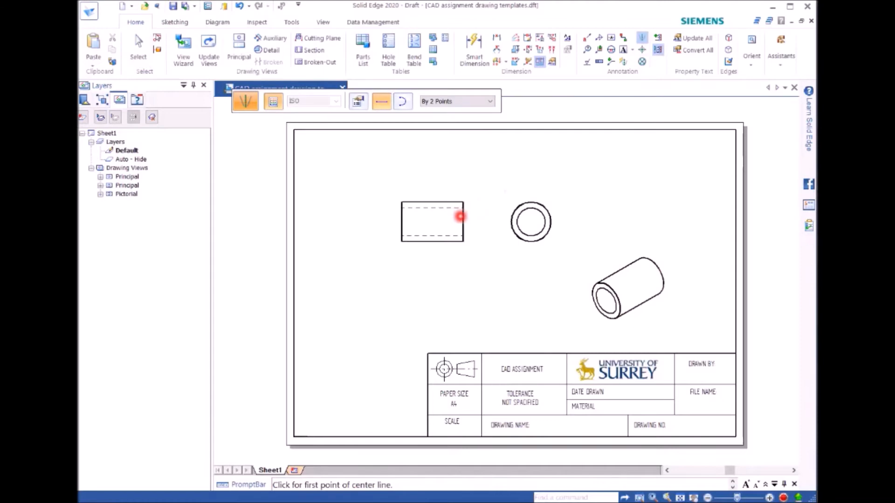
left_click(384, 221)
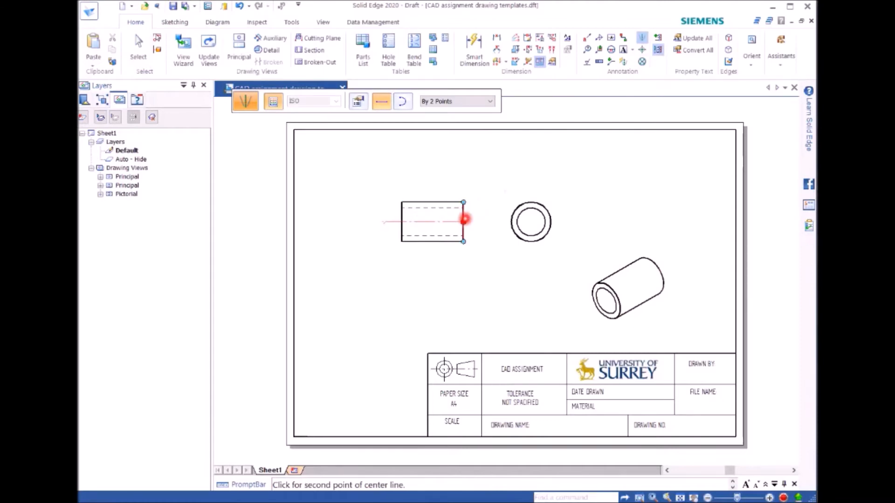
left_click(480, 219)
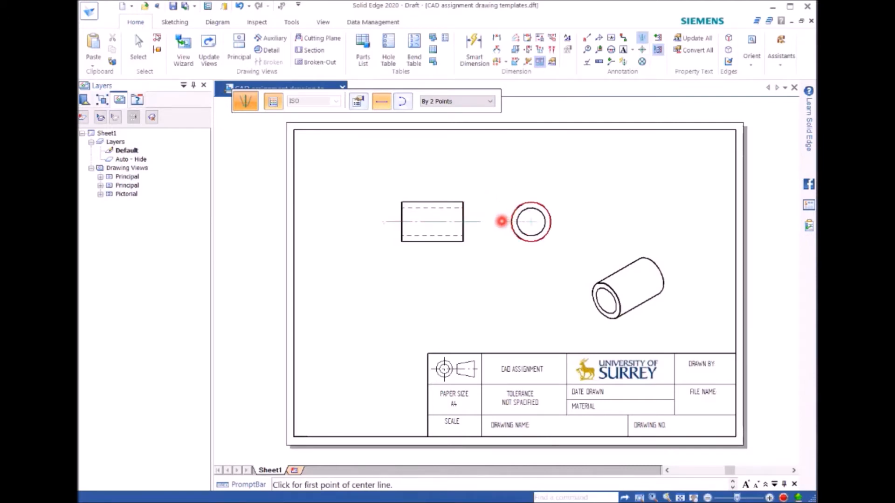
Step: Add horizontal and vertical centre lines through the circular end view, extending slightly beyond the outer circle
left_click(503, 222)
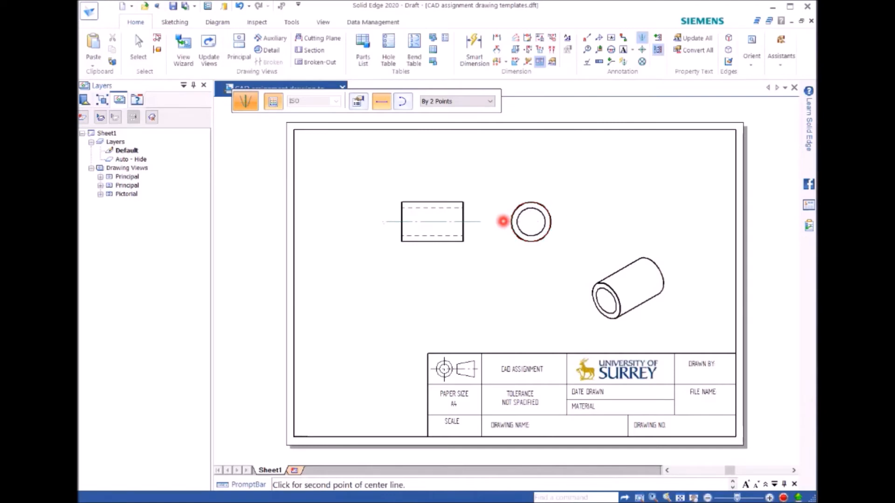
left_click(565, 223)
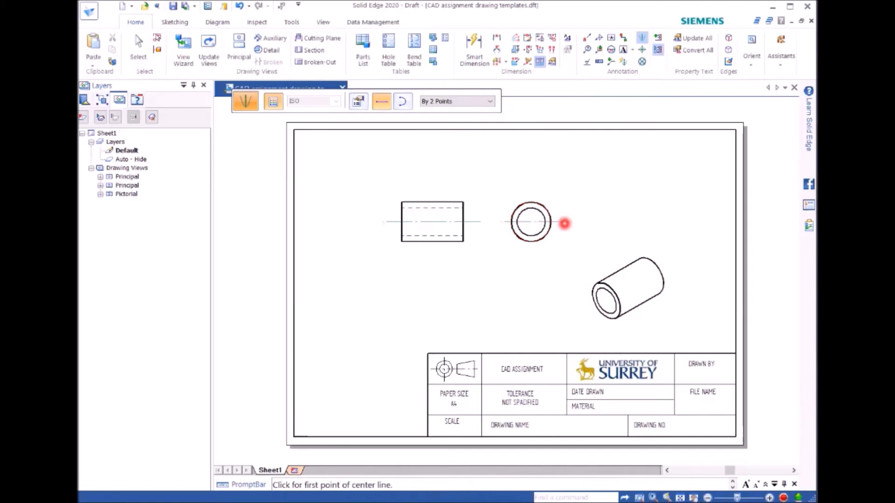
left_click(530, 189)
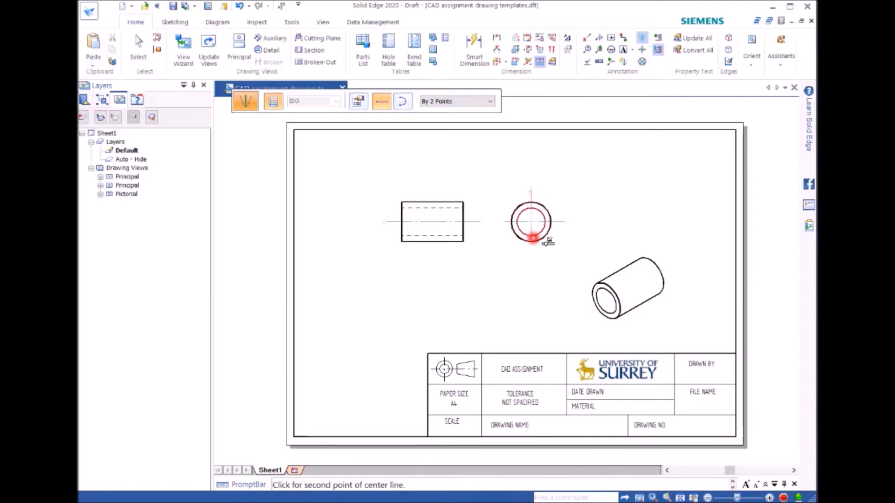
left_click(531, 257)
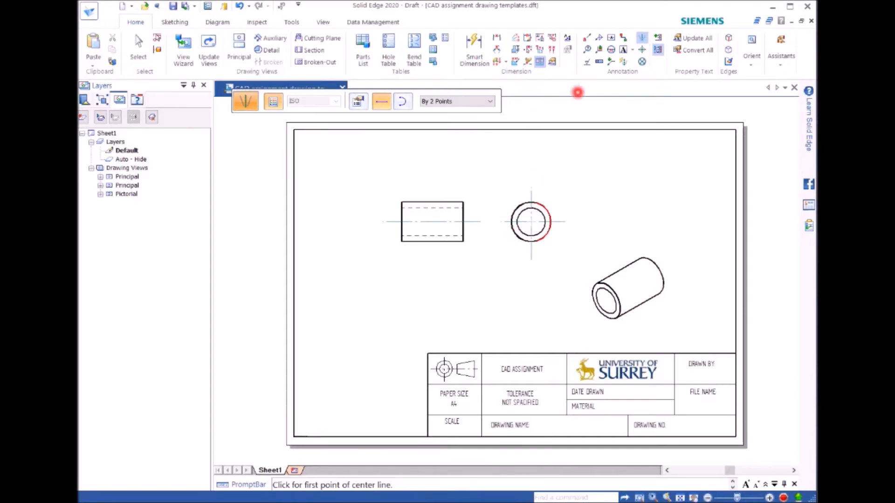
Step: Modify the ISO dimension style so its text orientation is Horizontal, and apply the style
left_click(567, 38)
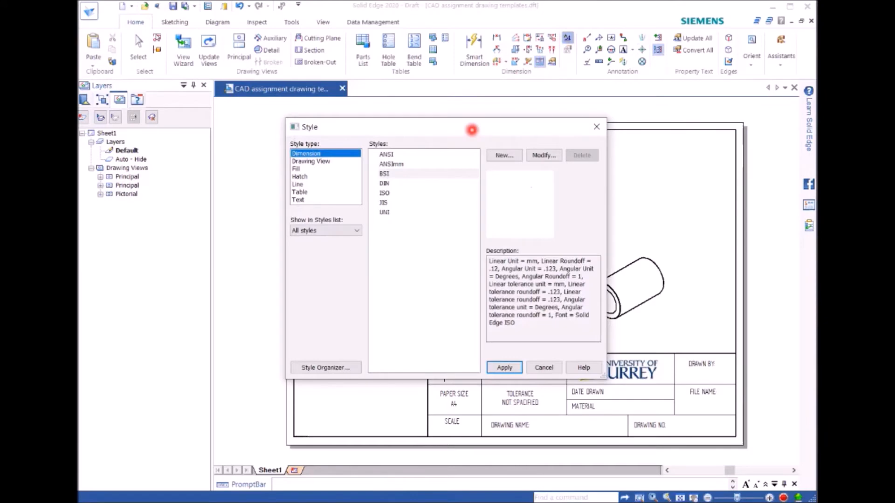
left_click(385, 193)
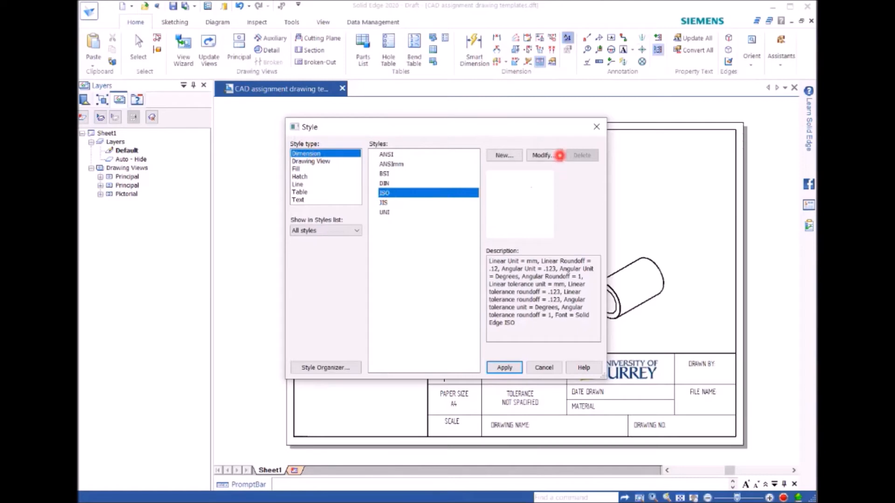
left_click(542, 155)
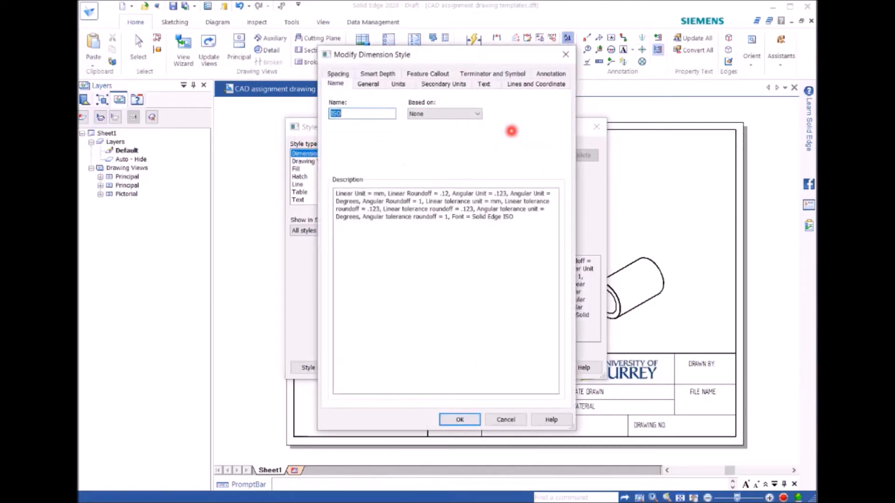
left_click(483, 86)
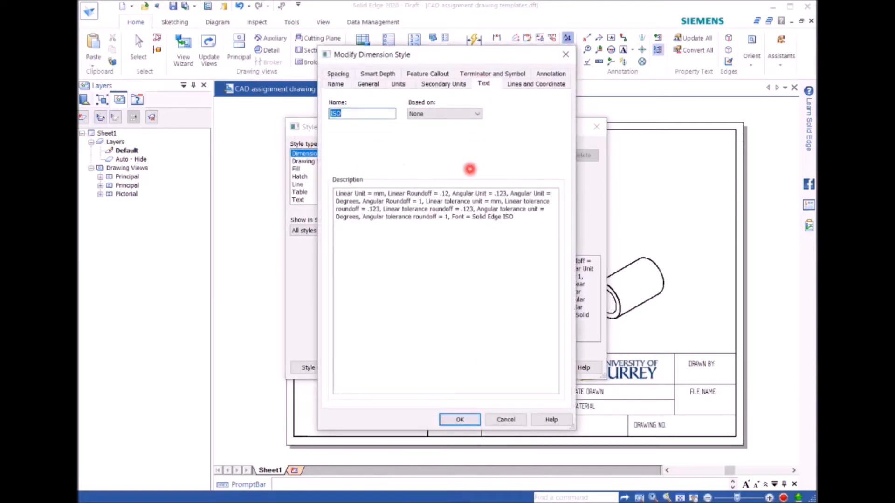
left_click(425, 192)
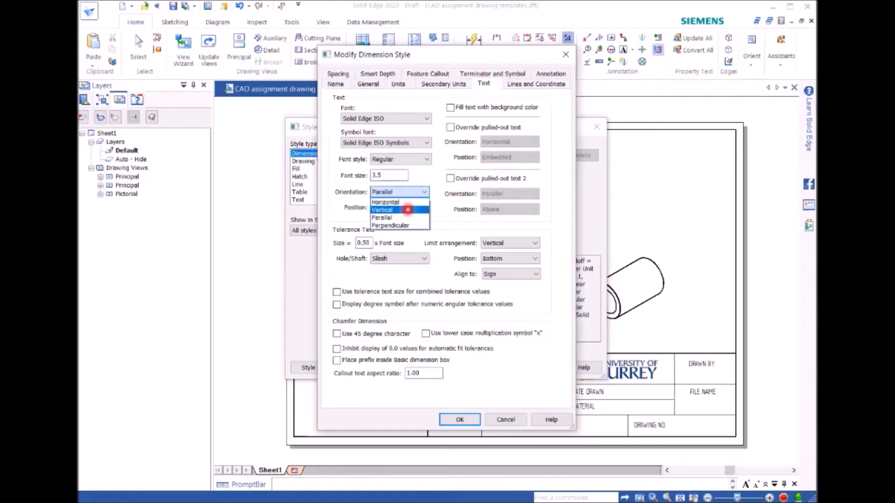
left_click(406, 202)
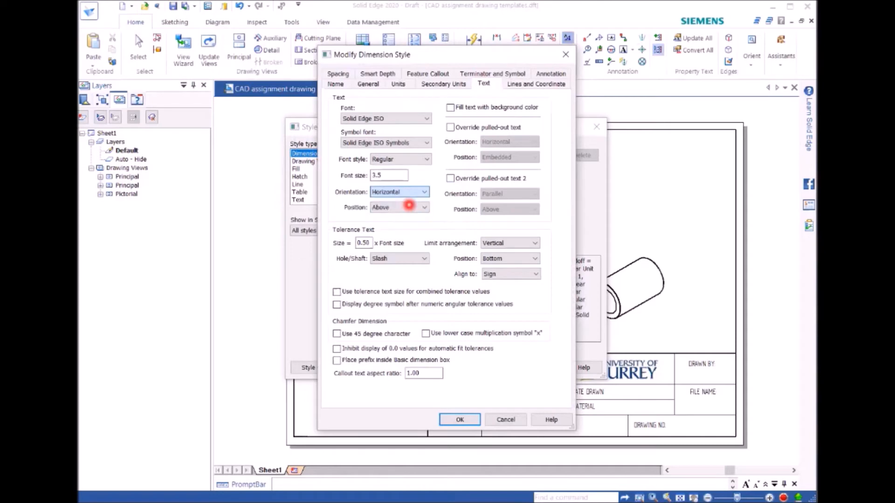
left_click(459, 419)
left_click(505, 367)
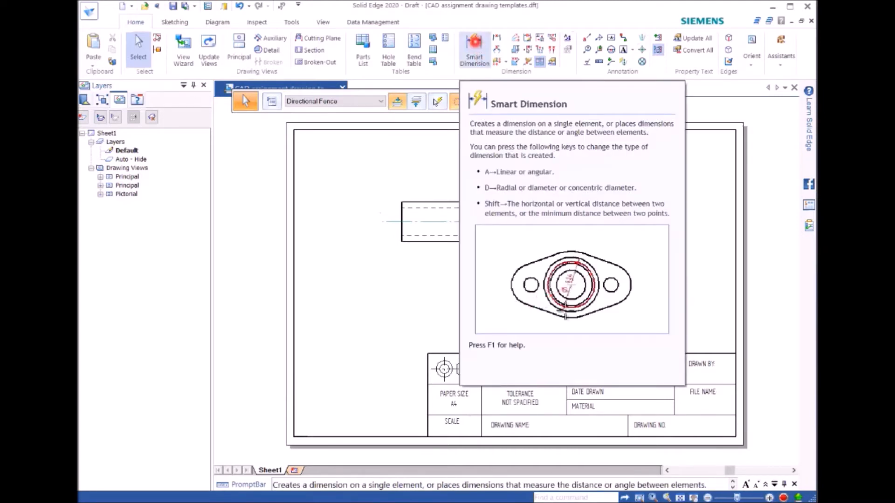
Step: Dimension the inner and outer diameters on the end view, with the inner one at upper right and the outer one at upper left
left_click(473, 45)
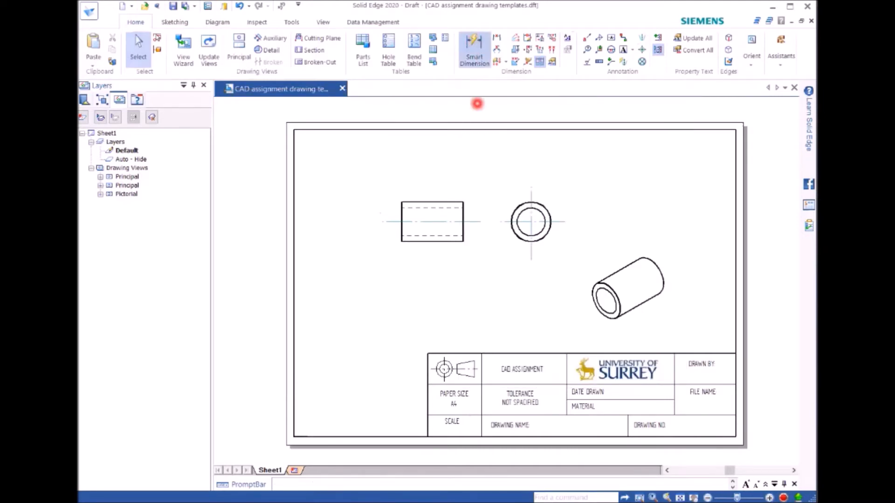
left_click(536, 213)
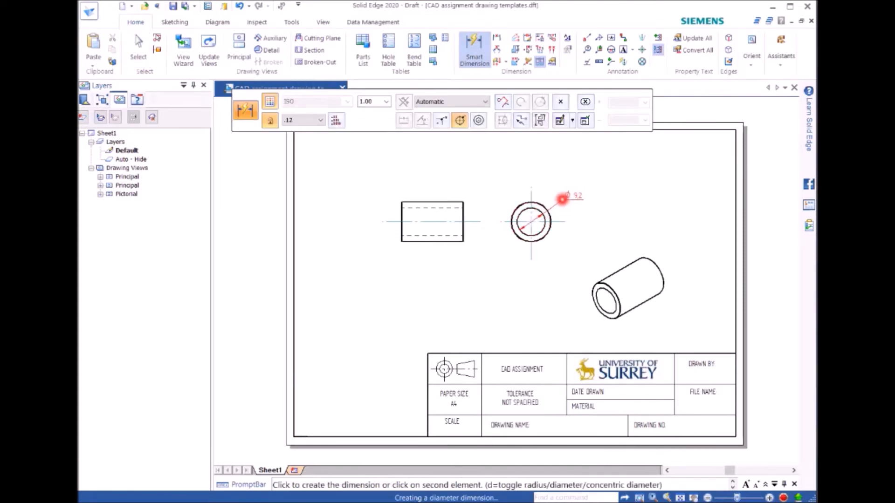
left_click(566, 197)
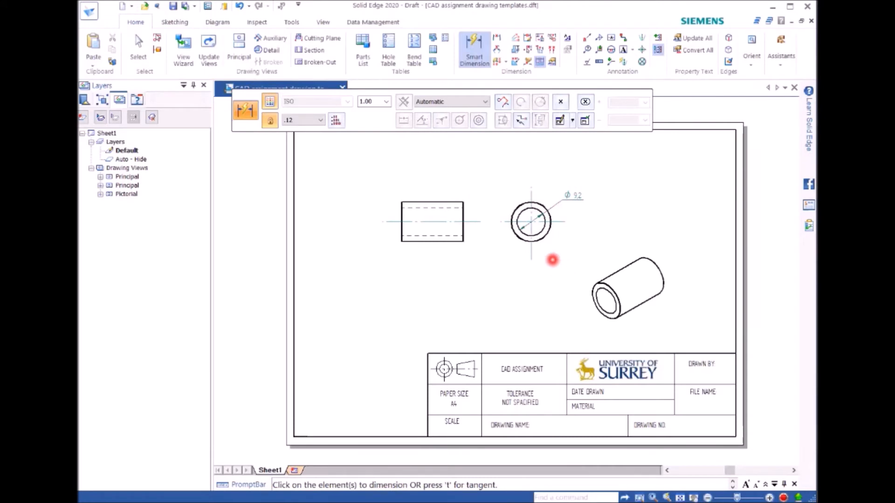
left_click(516, 205)
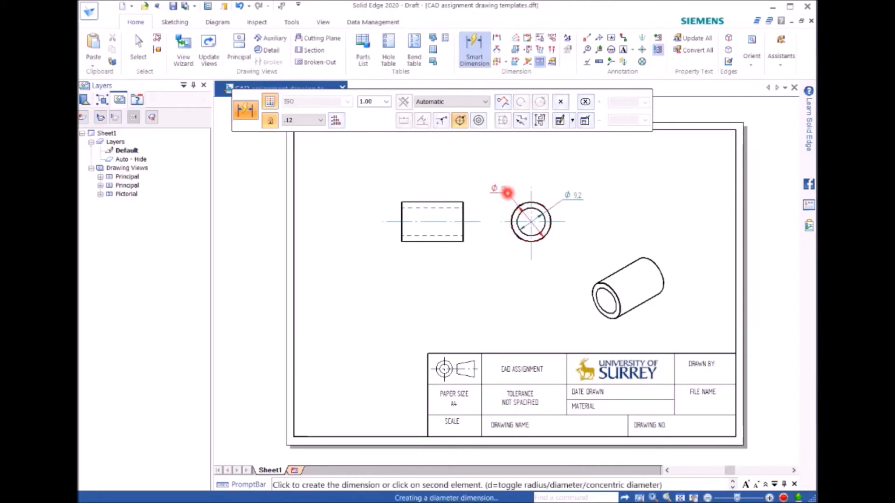
left_click(510, 195)
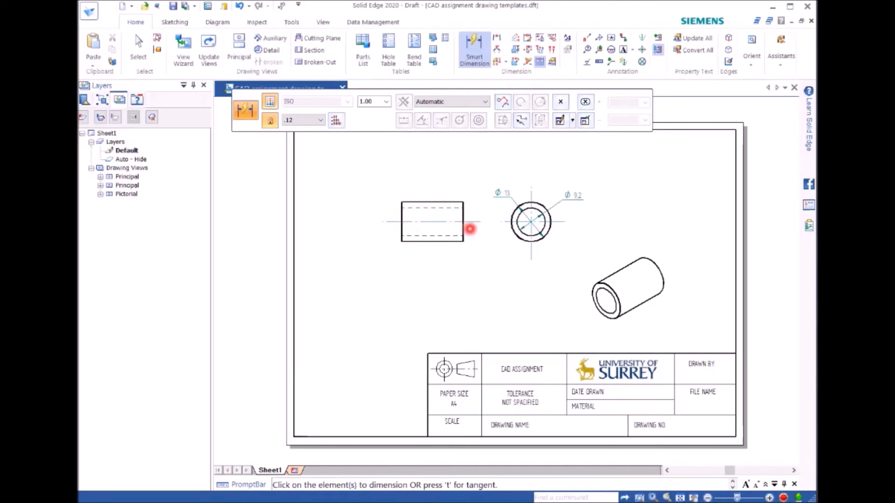
Step: Dimension the bushing's overall length between the outermost end edges, placing the dimension below the side view
left_click(497, 37)
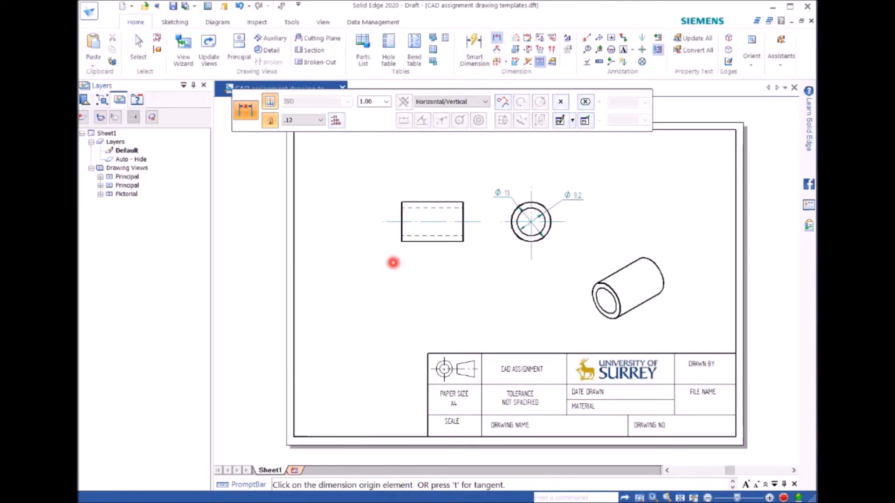
scroll(392, 271, "up", 4)
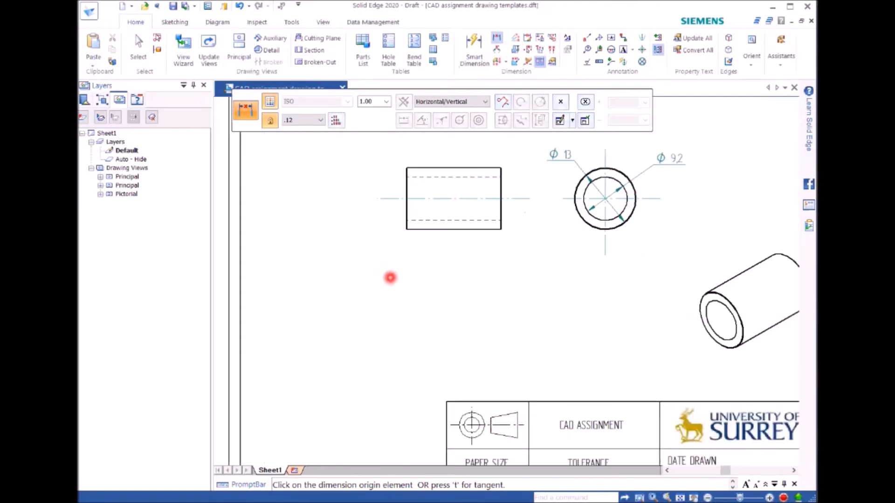
left_click(412, 181)
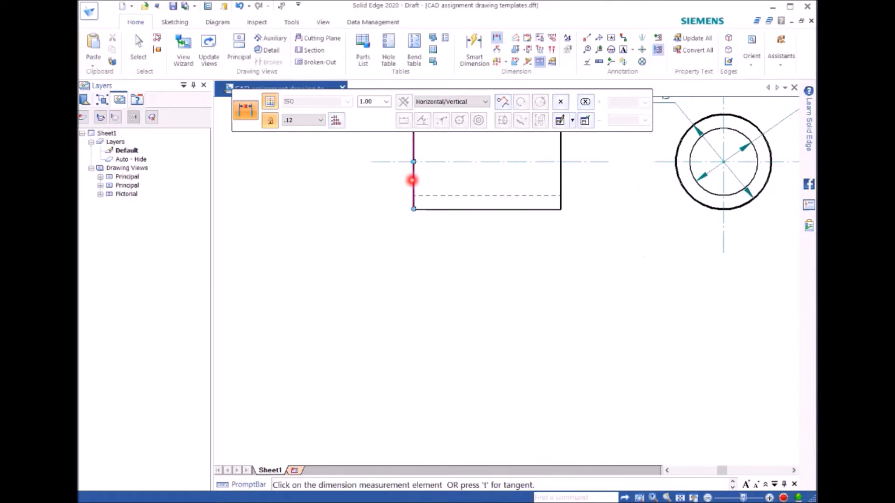
left_click(563, 187)
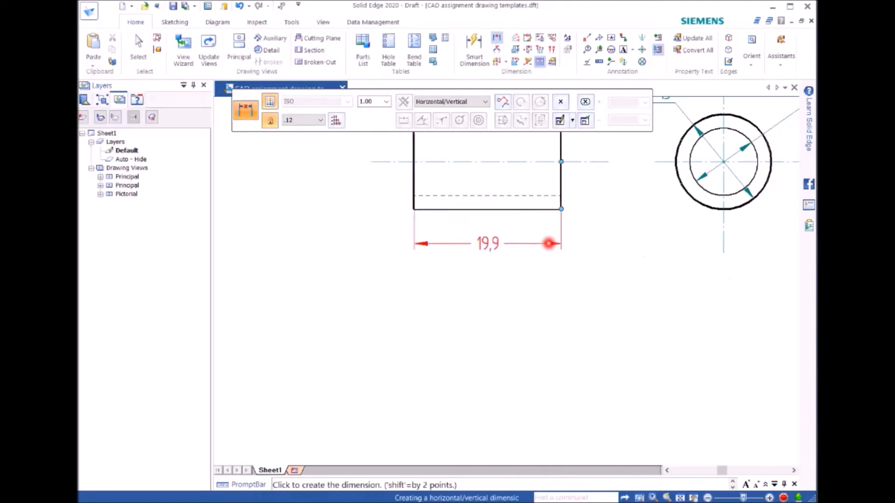
right_click(549, 244)
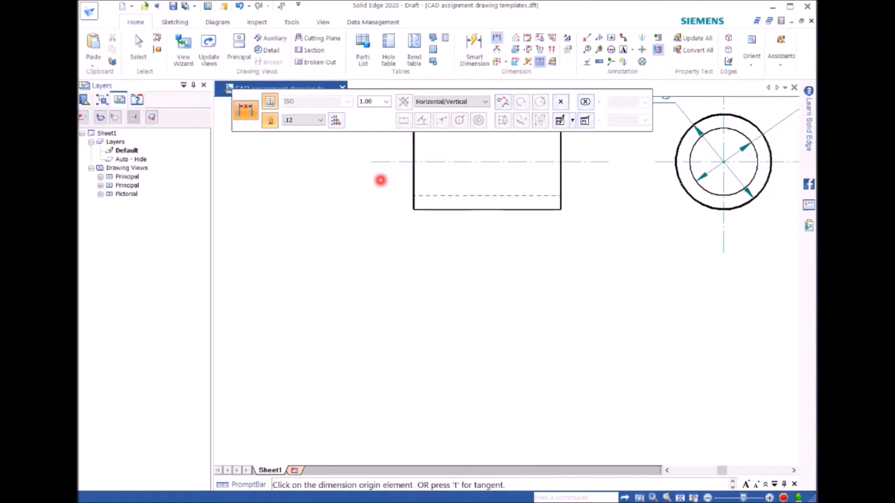
scroll(409, 247, "up", 3)
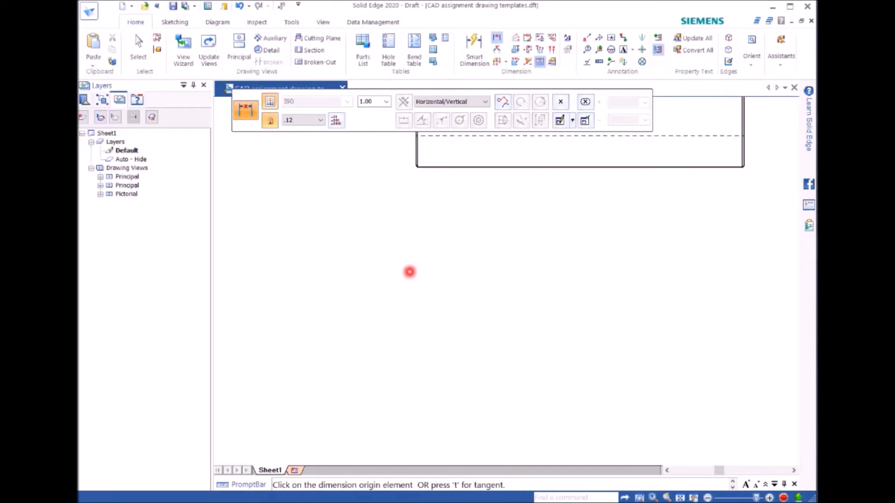
left_click(412, 151)
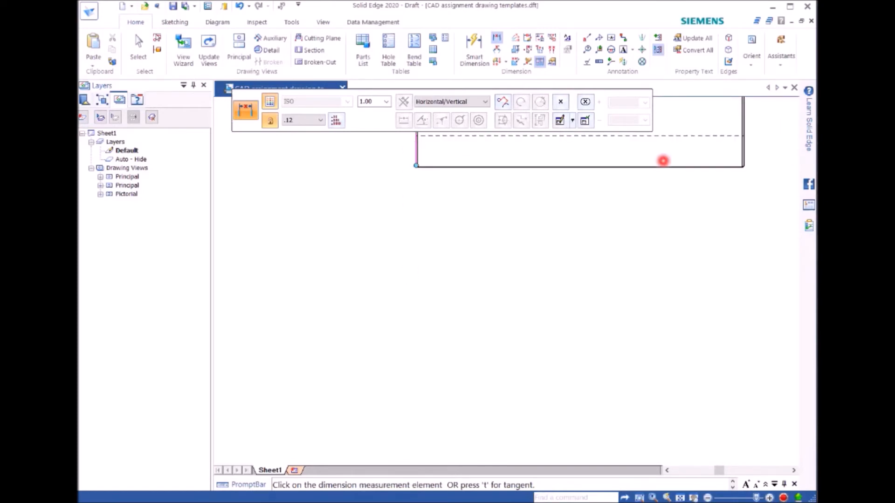
left_click(744, 142)
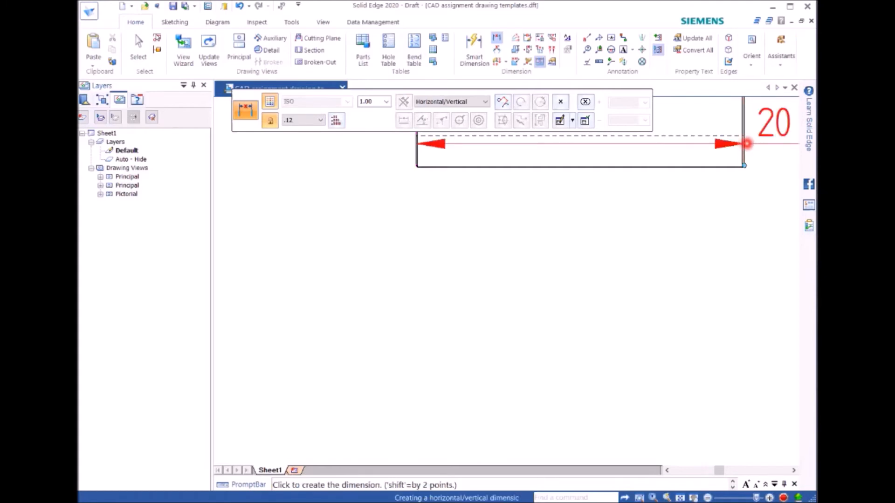
left_click(646, 251)
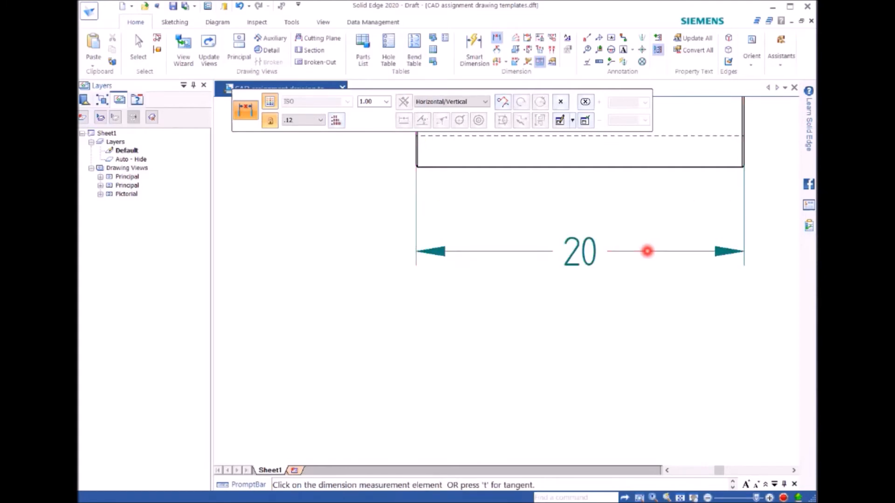
Step: Start a circular detail view and draw a small envelope centred on the upper-left corner of the bushing's side view
scroll(543, 311, "up", 1)
scroll(543, 310, "down", 3)
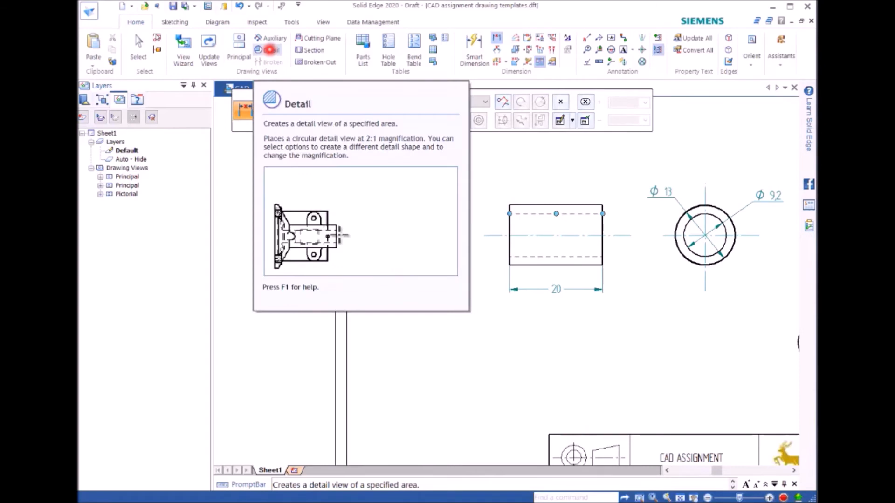
left_click(270, 49)
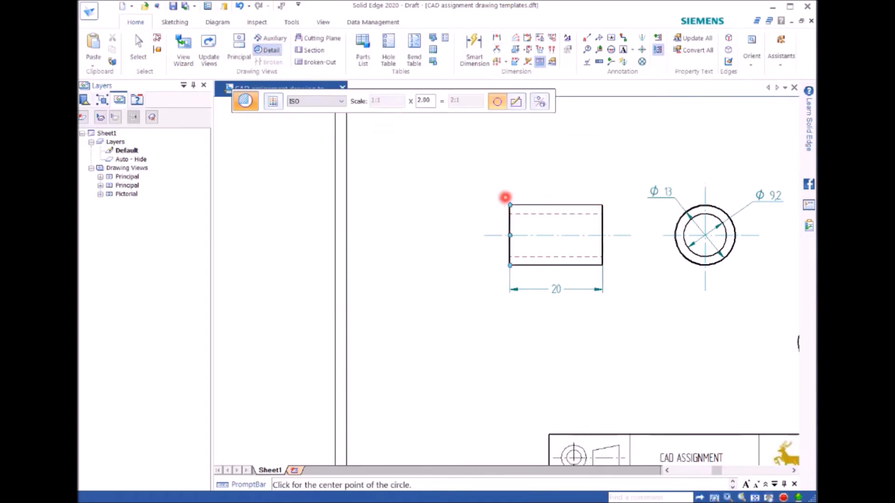
scroll(505, 207, "up", 4)
scroll(506, 235, "up", 2)
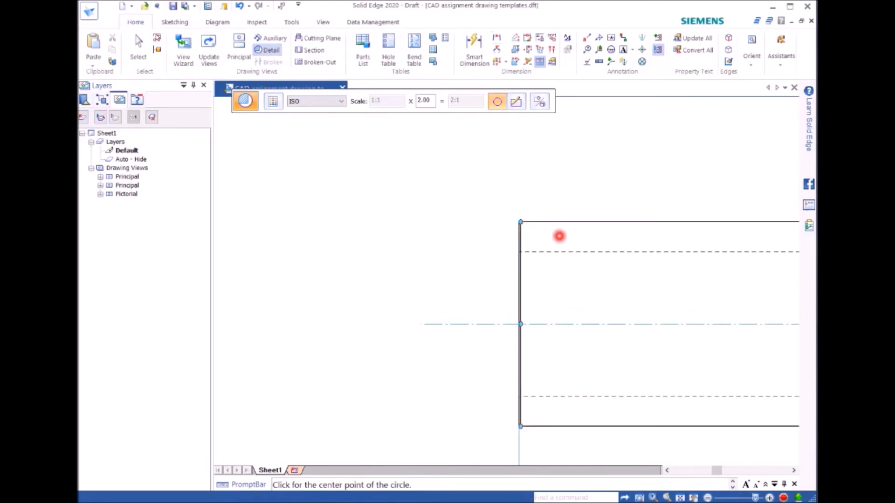
left_click(521, 223)
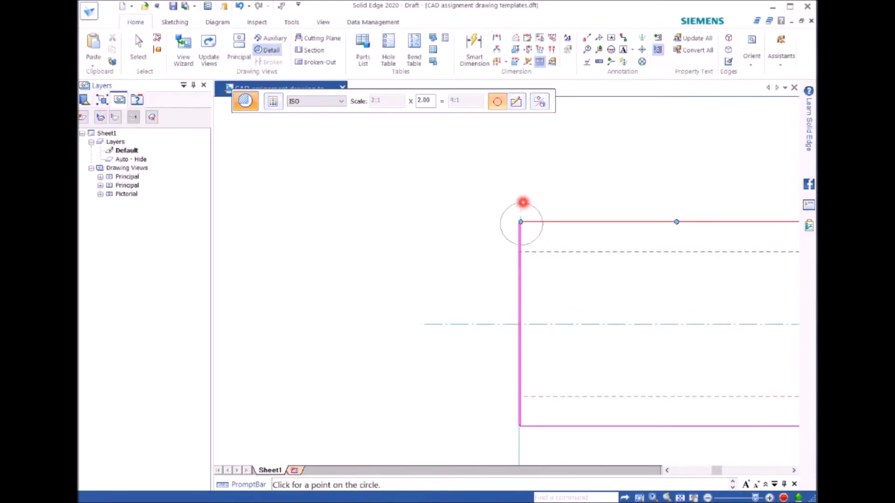
left_click(522, 202)
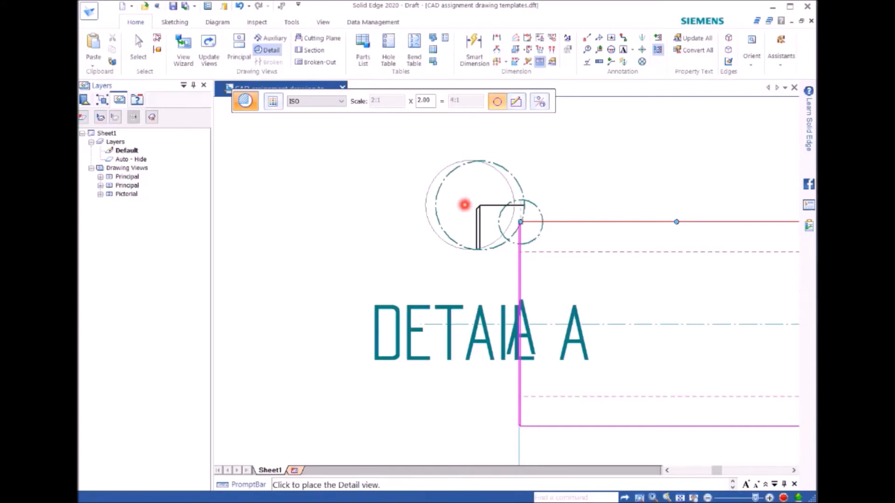
Step: Set the detail view's scale multiplier to 5 and place the view below the side view's left end
left_click(356, 219)
scroll(356, 219, "down", 4)
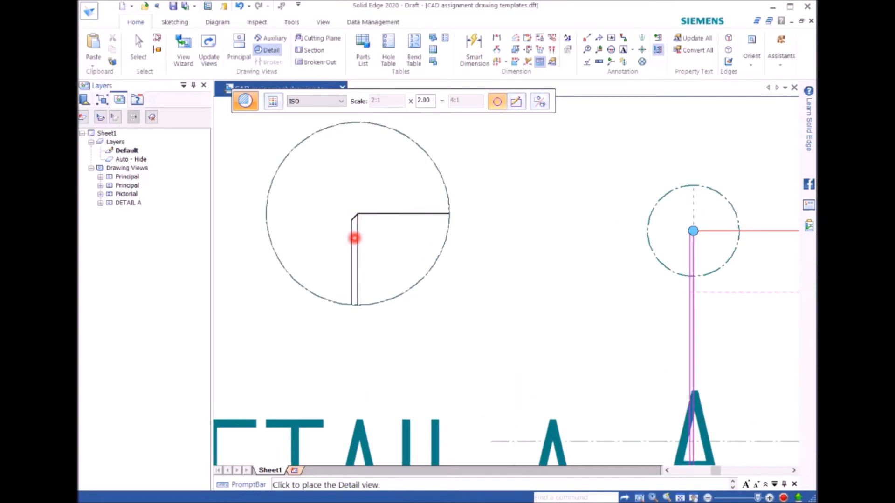
scroll(366, 132, "down", 2)
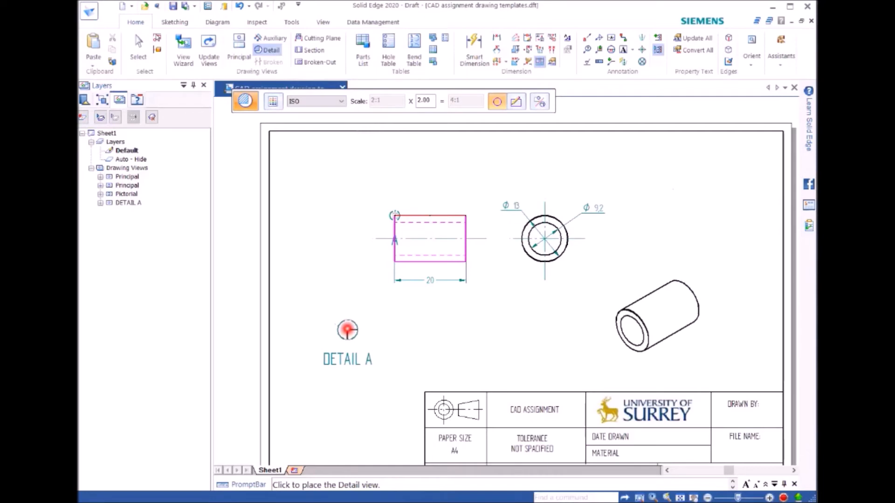
double_click(422, 101)
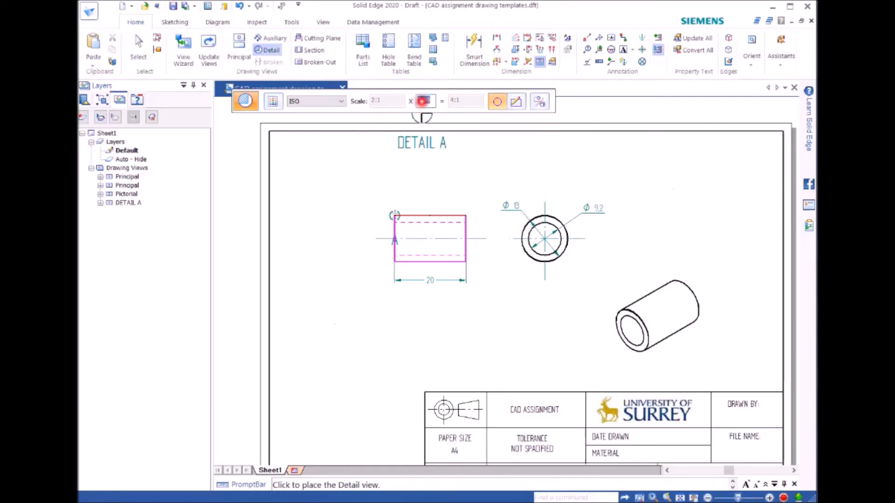
type("5")
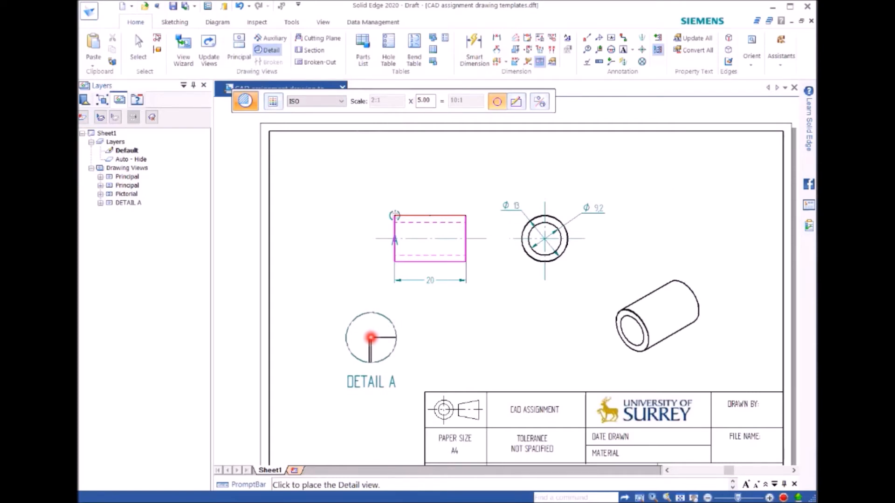
left_click(372, 337)
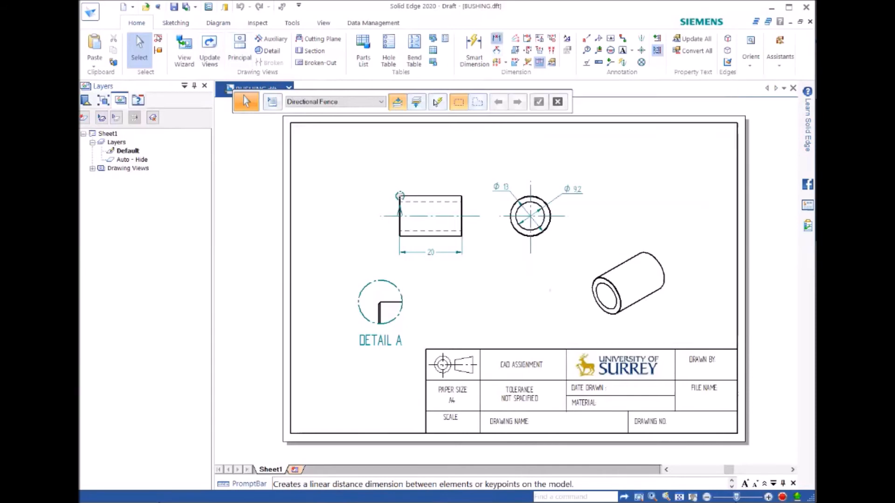
Step: Set up a distance dimension with the prefix ALL CHAMFERS and the suffix X45 followed by the degree symbol
left_click(497, 38)
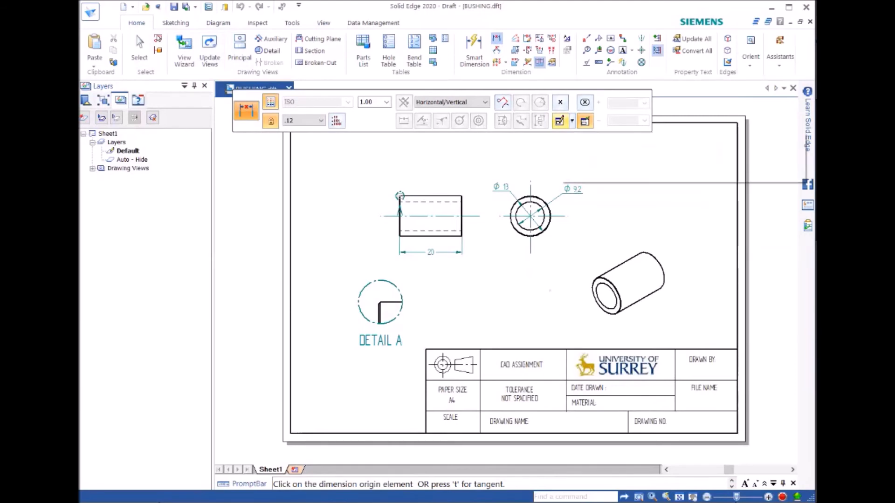
left_click(560, 121)
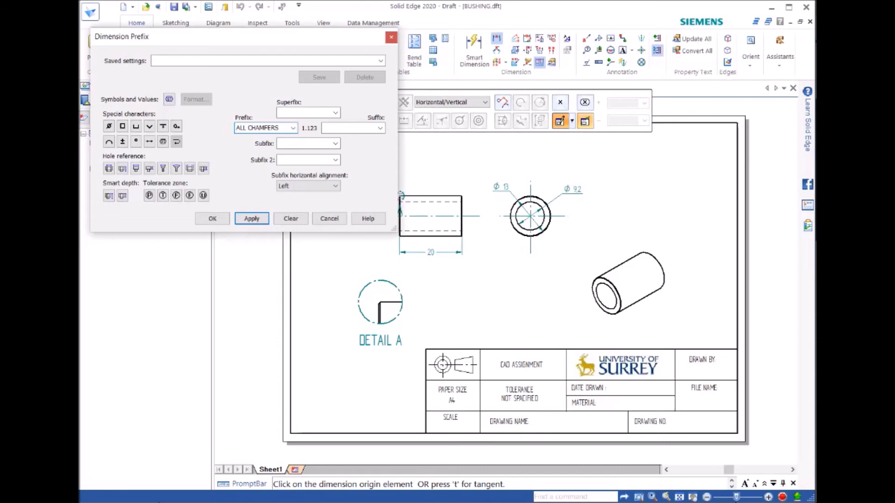
left_click(345, 128)
left_click(136, 141)
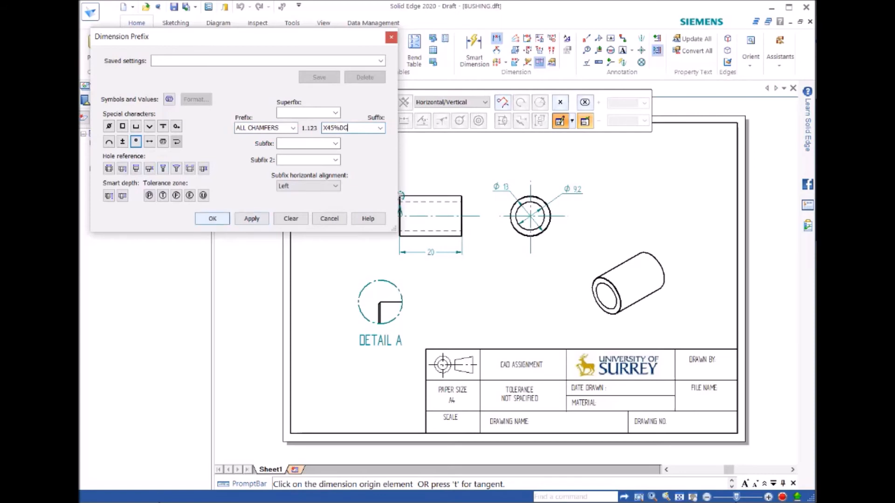
key("Return")
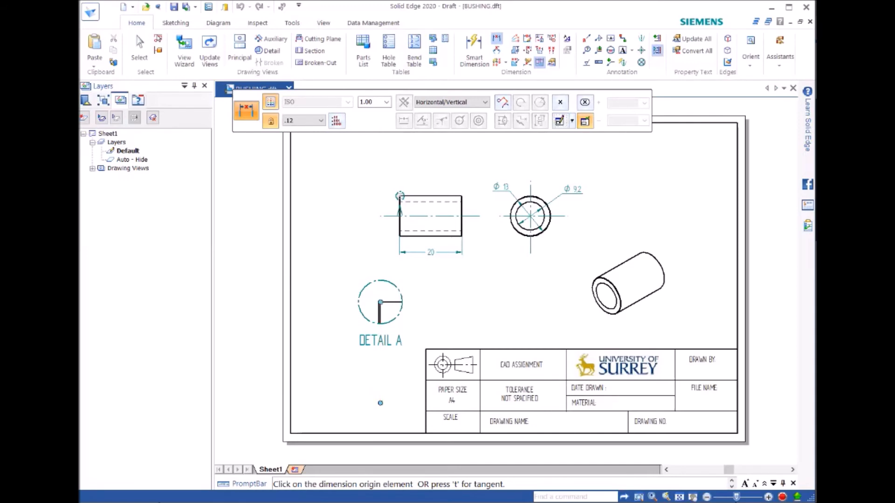
Step: Dimension the chamfer width between the two vertical edges in Detail A, placing the dimension text above and left of the detail circle
scroll(359, 321, "down", 3)
scroll(359, 321, "up", 9)
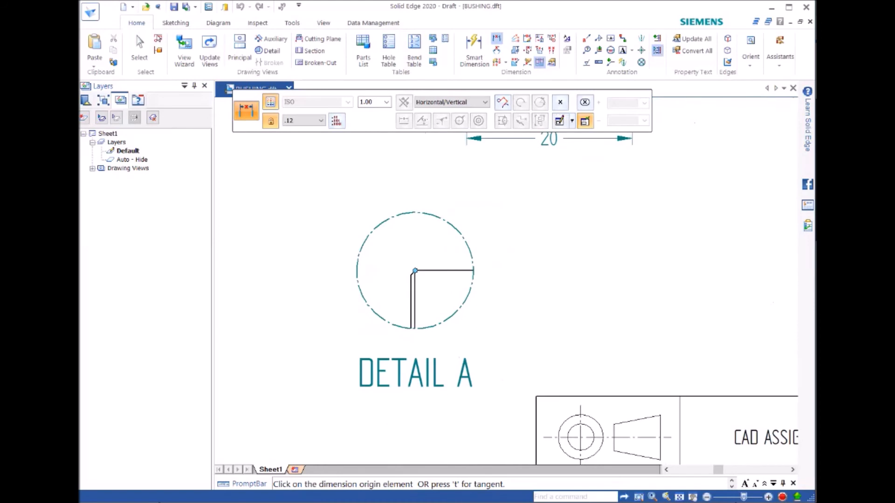
left_click(412, 303)
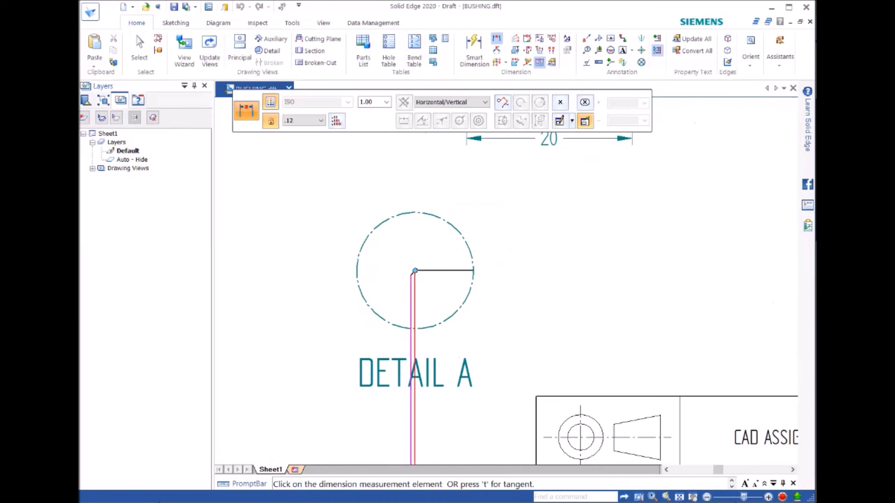
left_click(413, 303)
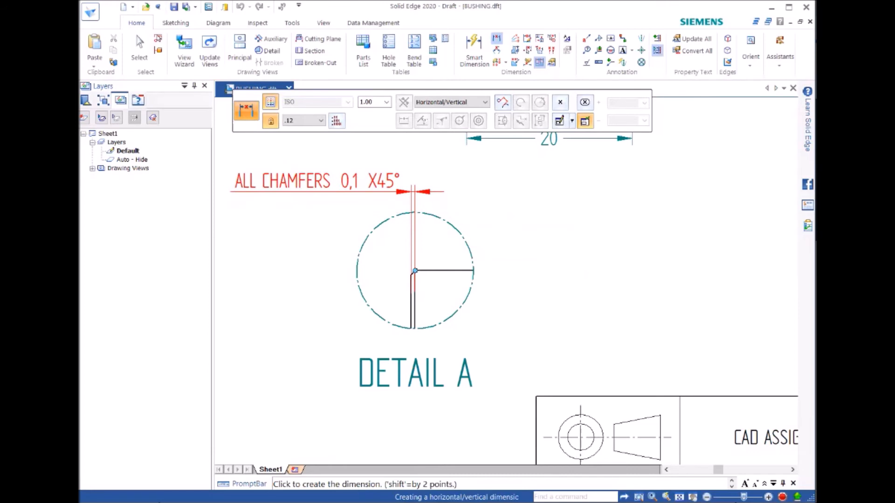
left_click(318, 192)
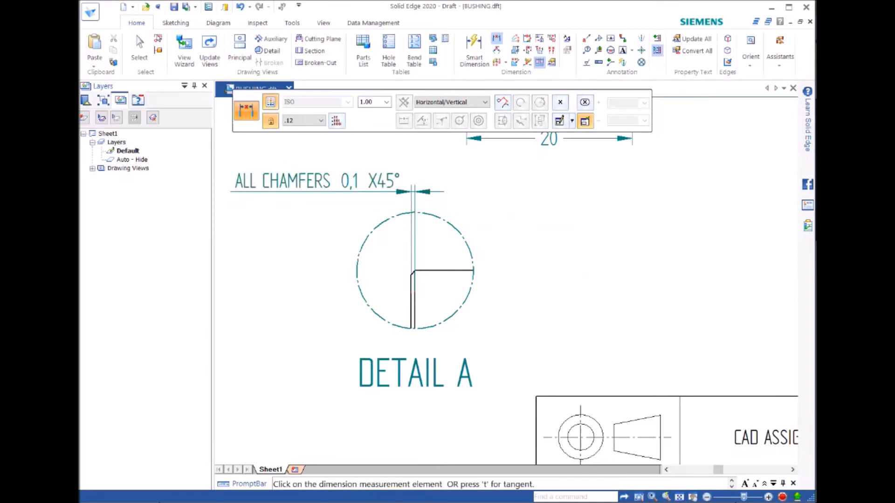
scroll(550, 246, "down", 4)
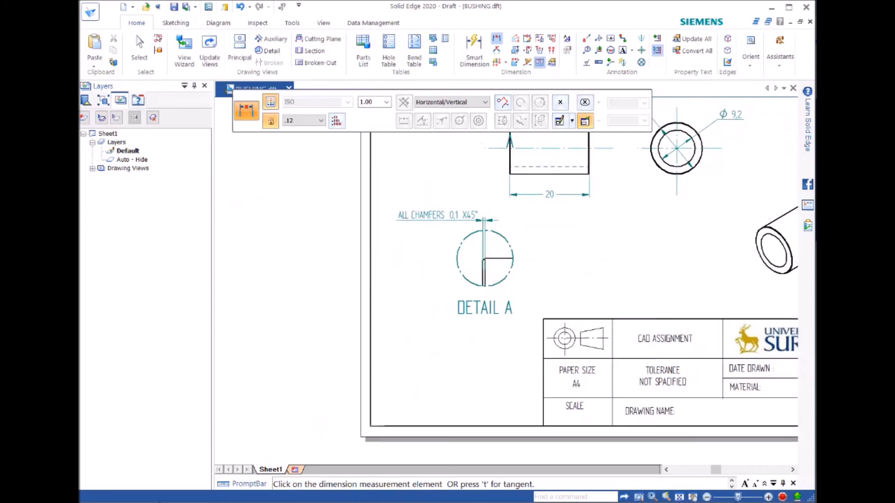
scroll(467, 326, "down", 3)
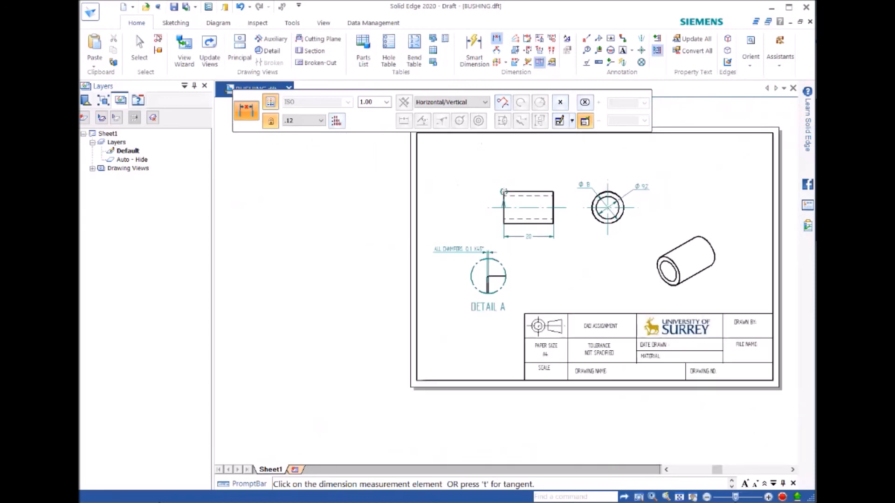
middle_click_drag(467, 326, 399, 355)
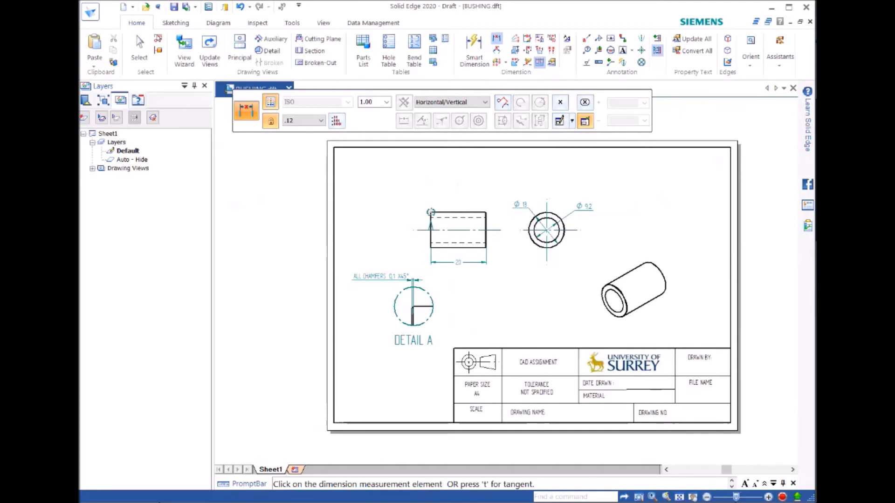
key("Escape")
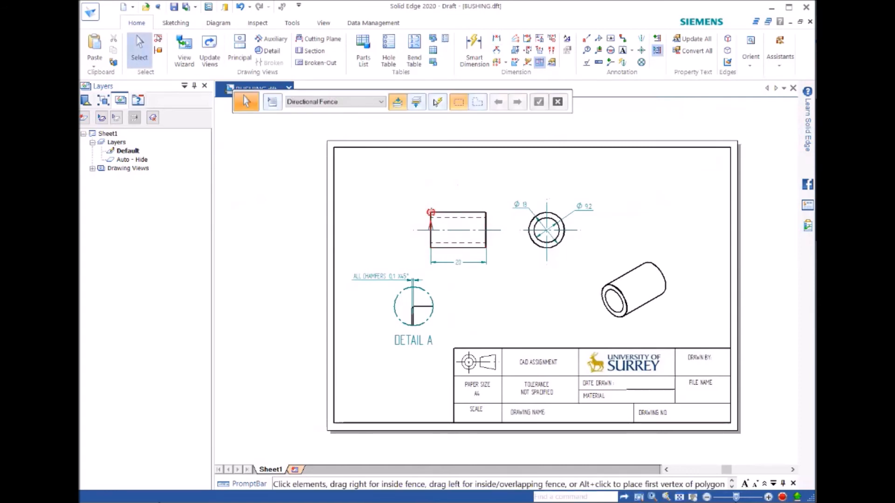
Step: Move the detail envelope's letter A off the side view's left edge to the clear space beside it
left_click(431, 212)
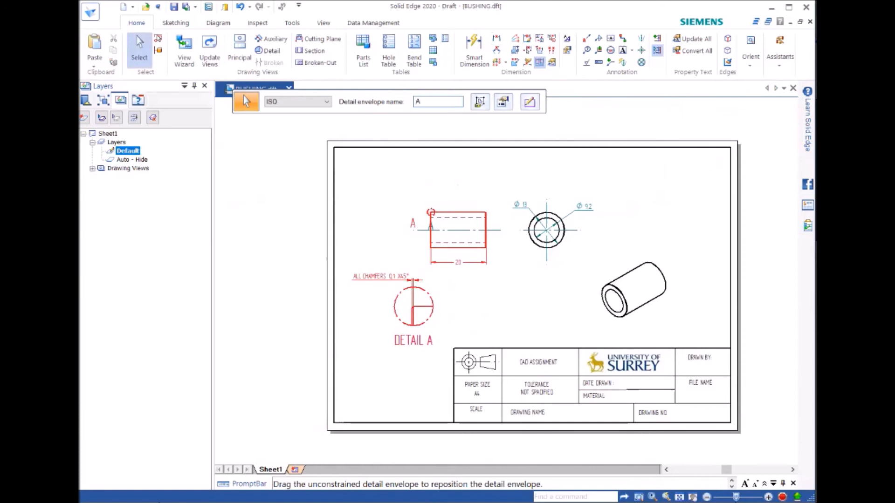
left_click_drag(411, 223, 420, 223)
key("Escape")
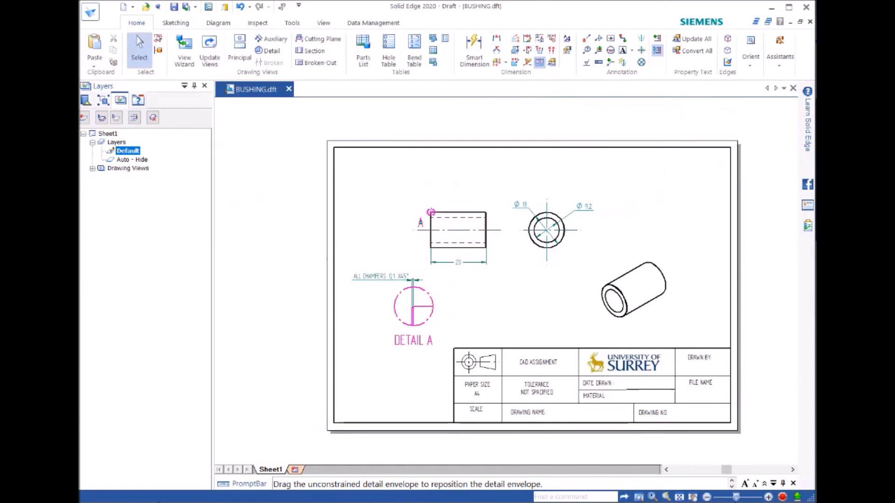
key("Escape")
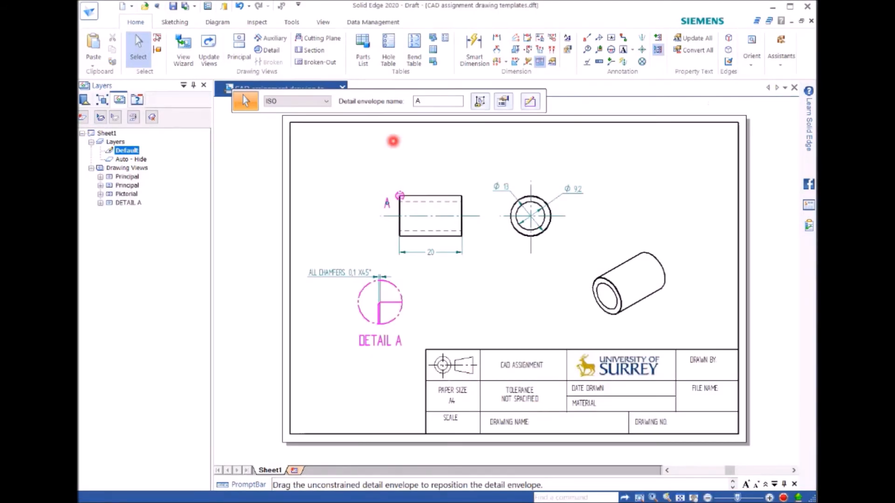
Step: Show the background sheets, hide the working sheets, and open the A4-Sheet background
left_click(323, 22)
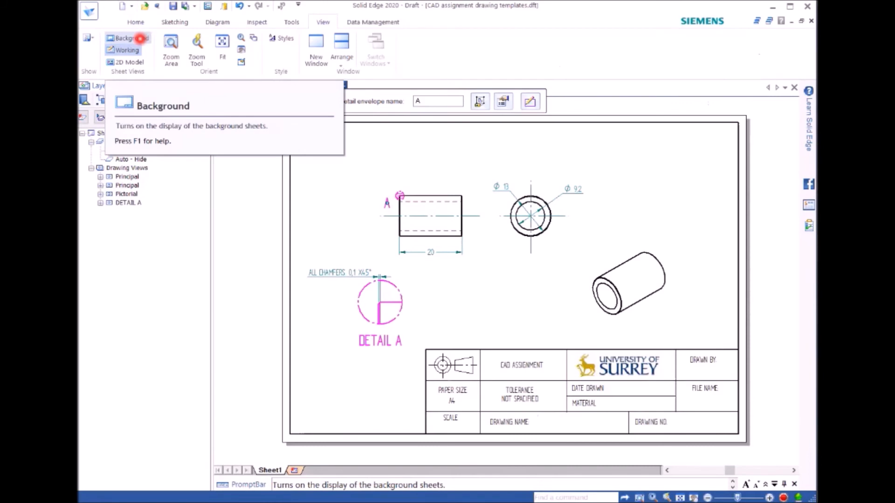
left_click(140, 39)
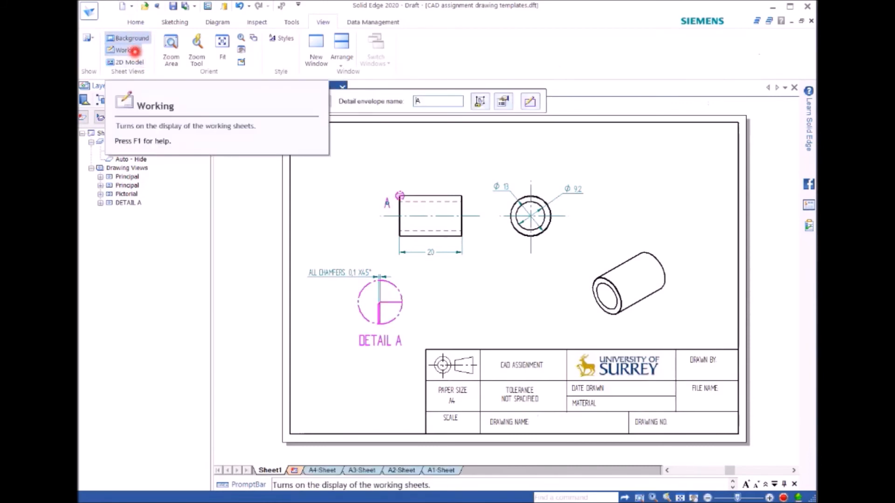
left_click(134, 50)
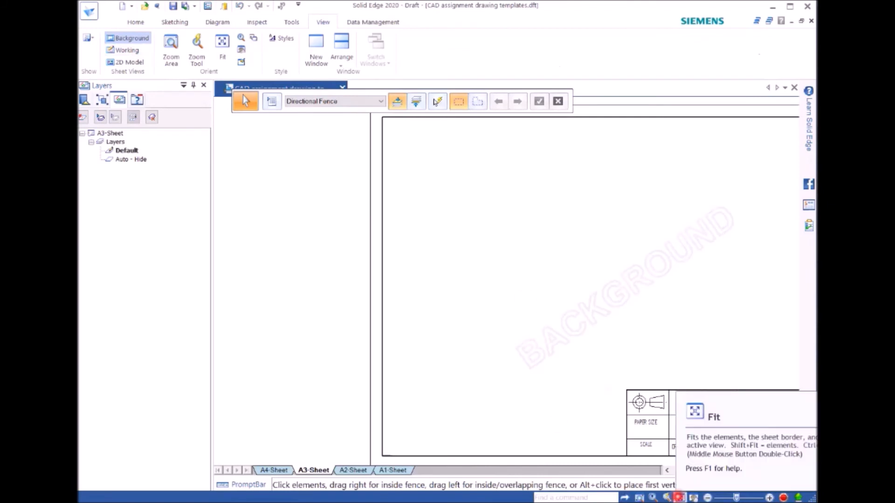
left_click(680, 498)
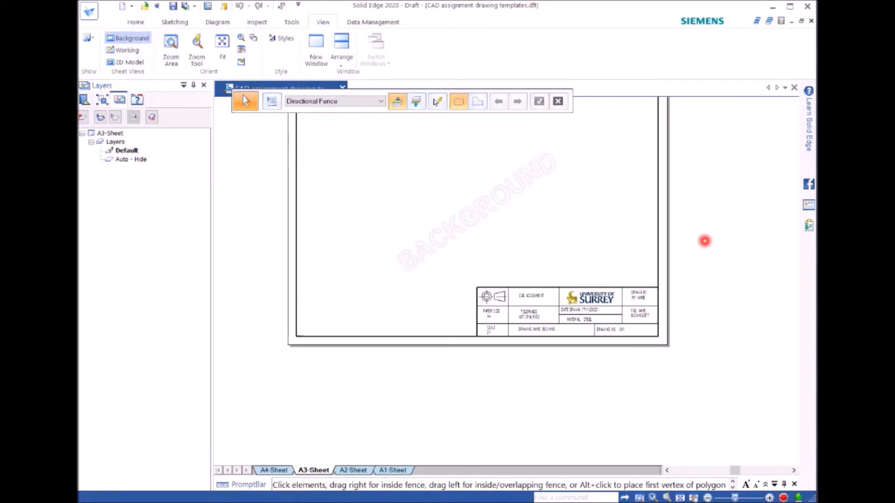
right_click(268, 469)
left_click(270, 470)
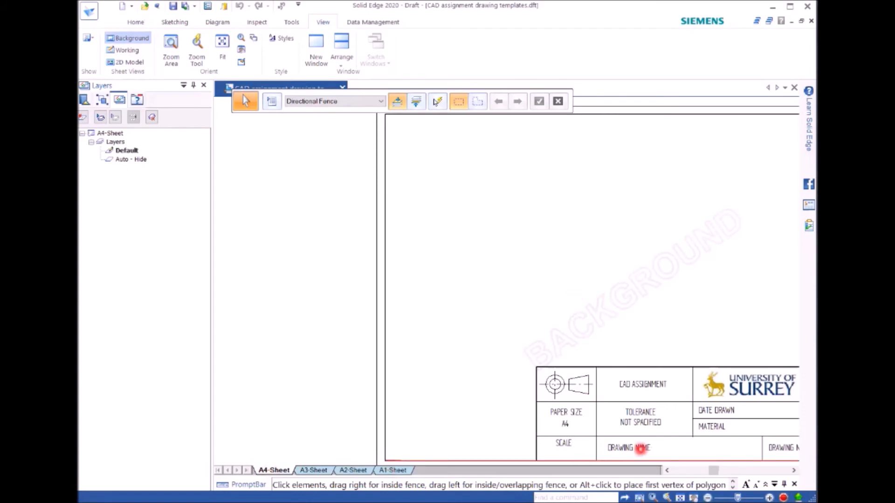
Step: Append a colon to the DRAWING NAME label in the A4 title block
double_click(645, 448)
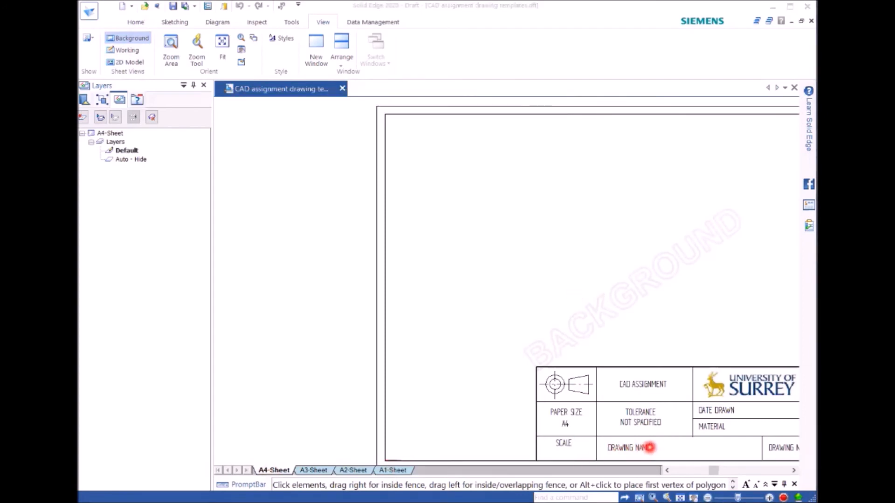
middle_click_drag(631, 261, 502, 256, "shift")
middle_click_drag(521, 314, 521, 187, "shift")
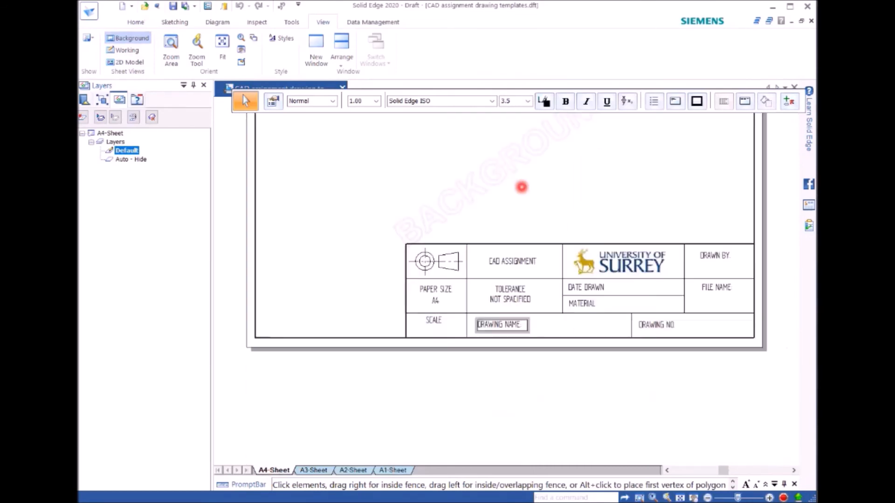
scroll(525, 313, "up", 4)
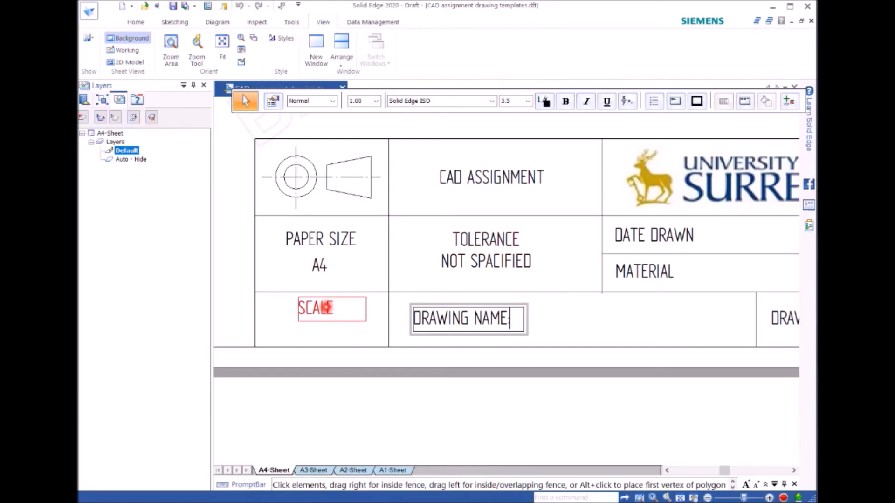
Step: Enter the scale 2:1 on a new line below the SCALE label
double_click(326, 307)
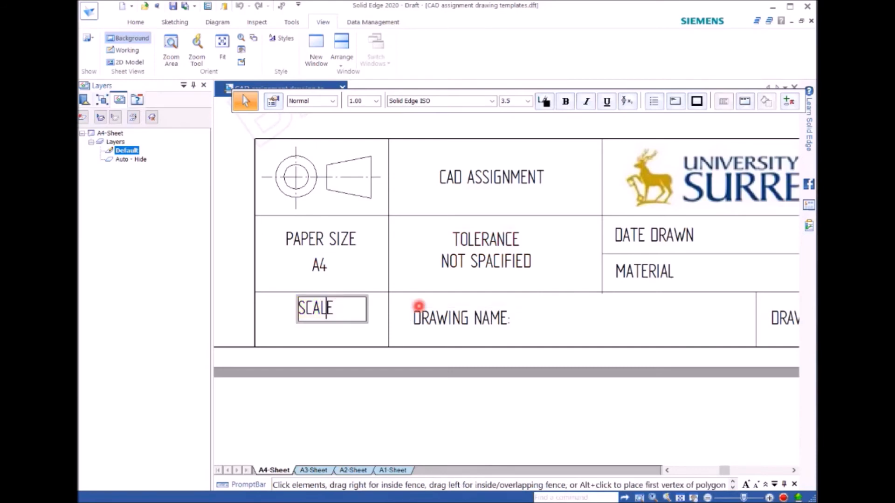
key("Return")
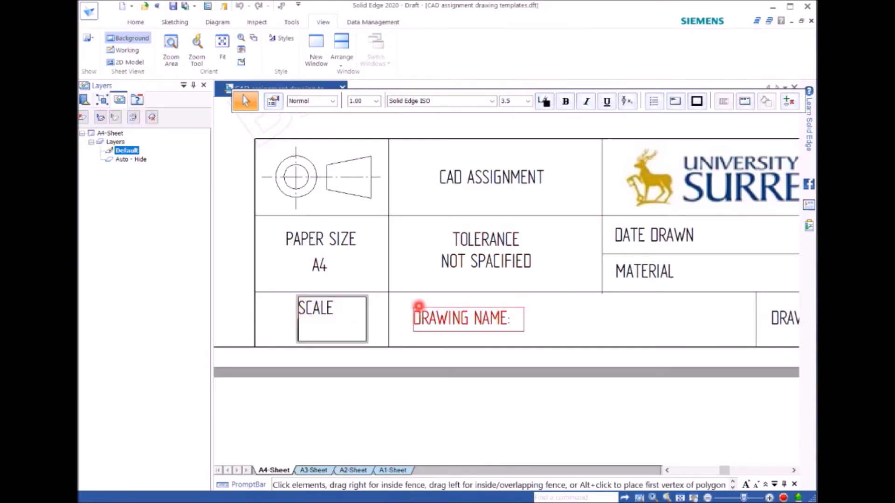
type("2:1")
Step: Enter BUSHING as the drawing name after the DRAWING NAME: label
double_click(506, 317)
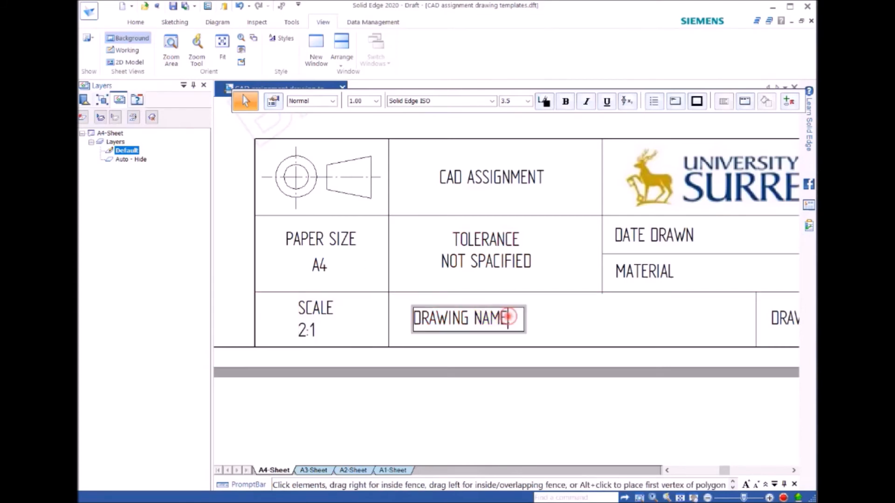
type(":")
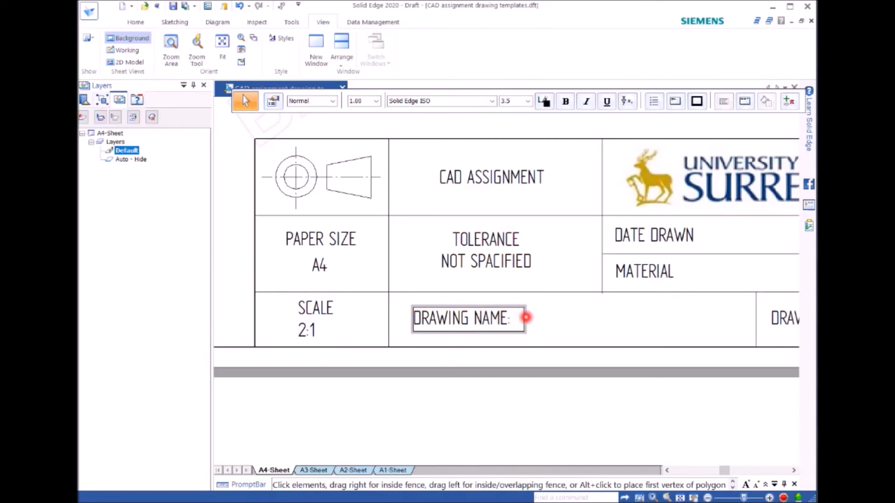
type(" B")
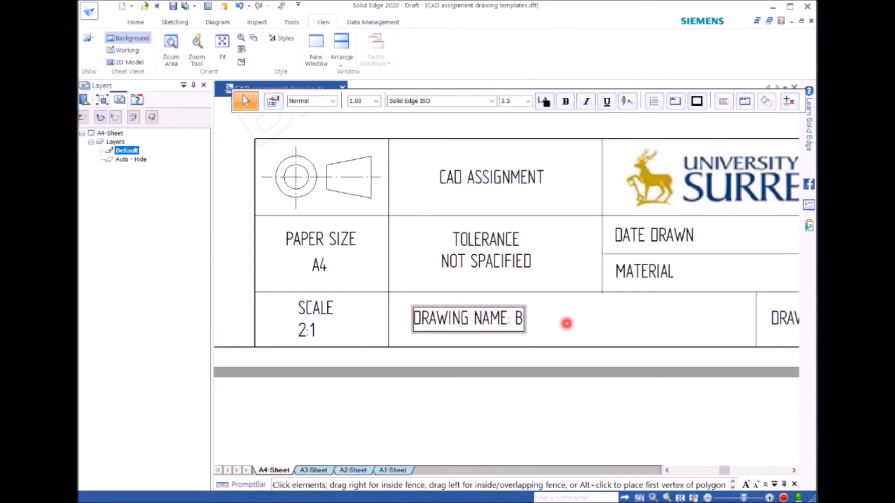
type("USHING")
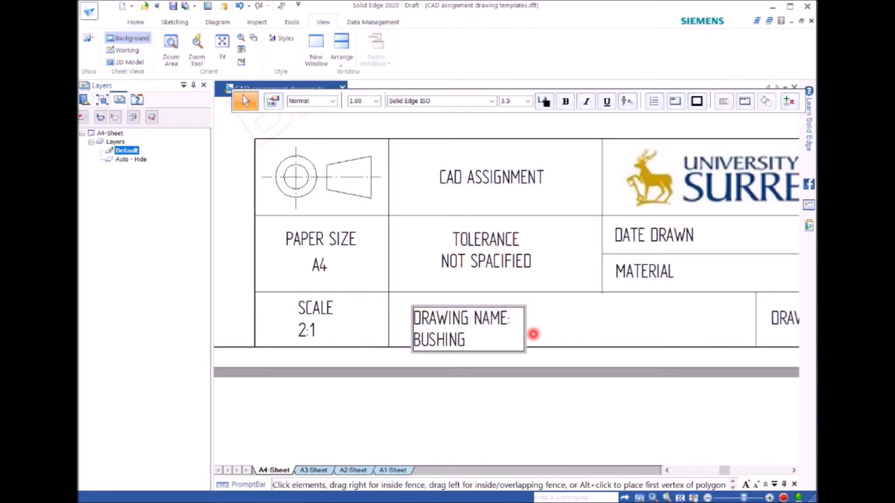
left_click(545, 330)
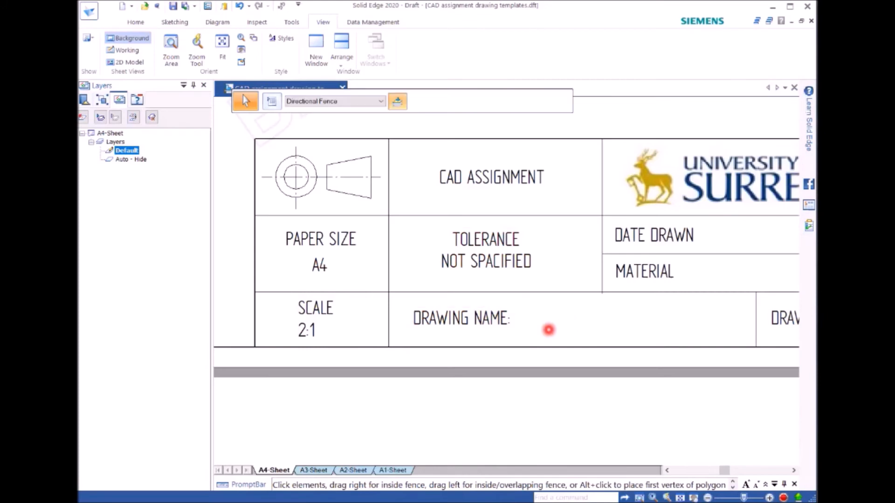
Step: Widen the DRAWING NAME: BUSHING text box so that its text fits on one line
double_click(487, 324)
left_click(488, 335)
left_click(497, 352)
left_click_drag(523, 350, 616, 332)
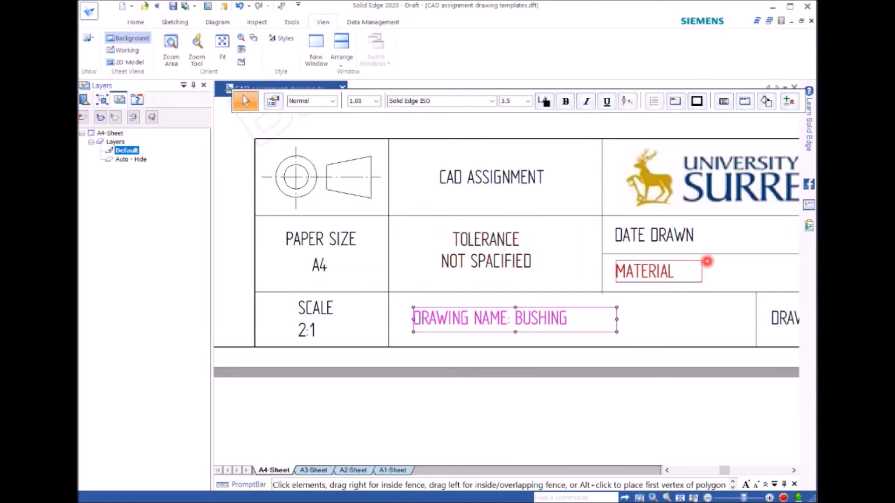
Step: Add a colon and the date 17/11/2020 after the DATE DRAWN label
left_click(719, 237)
double_click(698, 236)
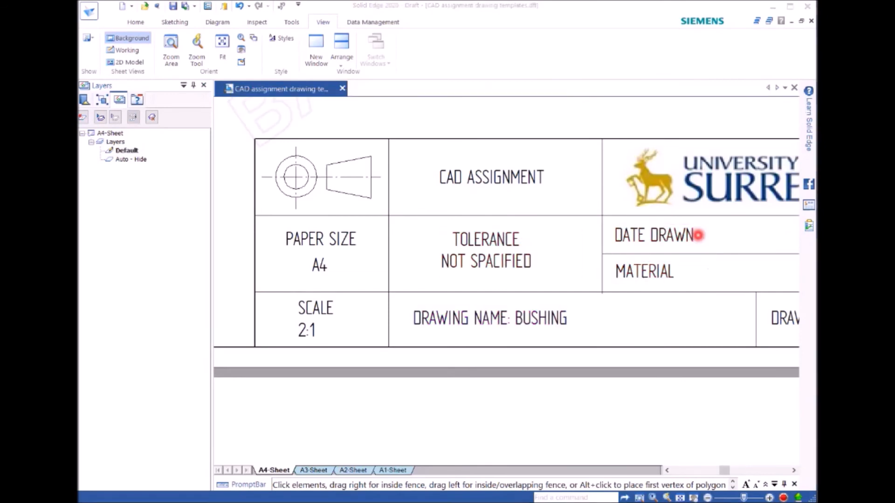
left_click(705, 237)
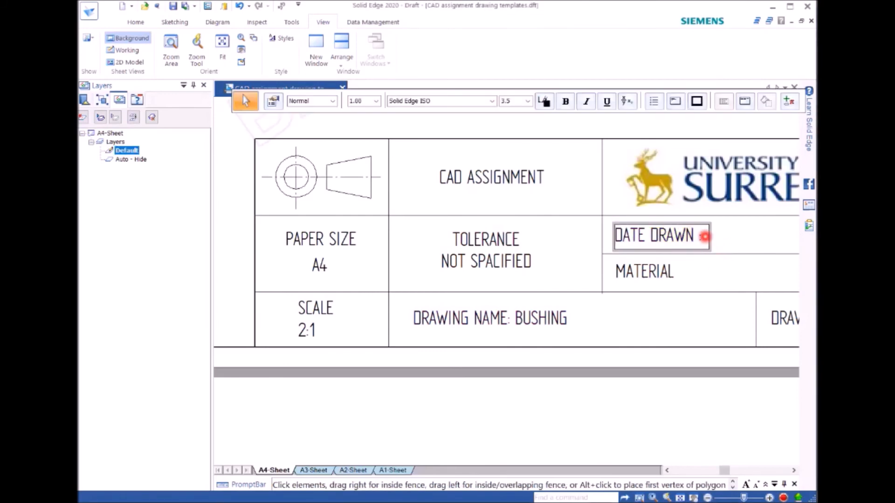
key("Return")
type("17")
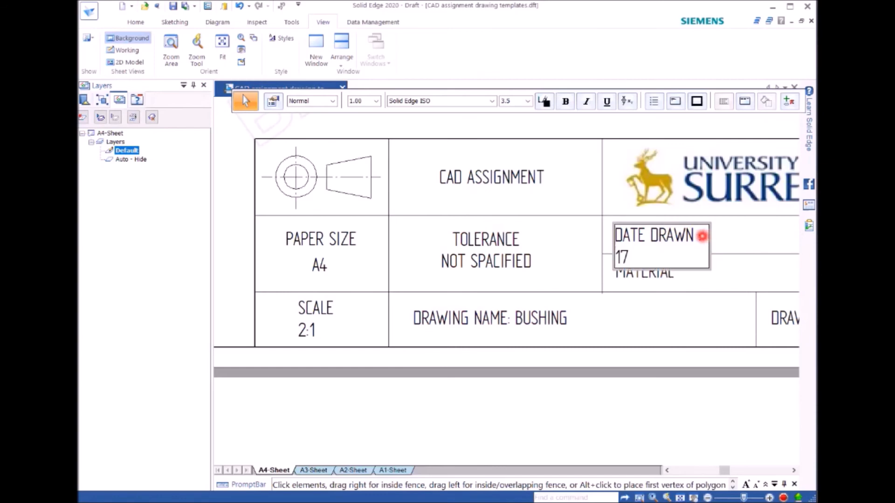
type("/11/2020")
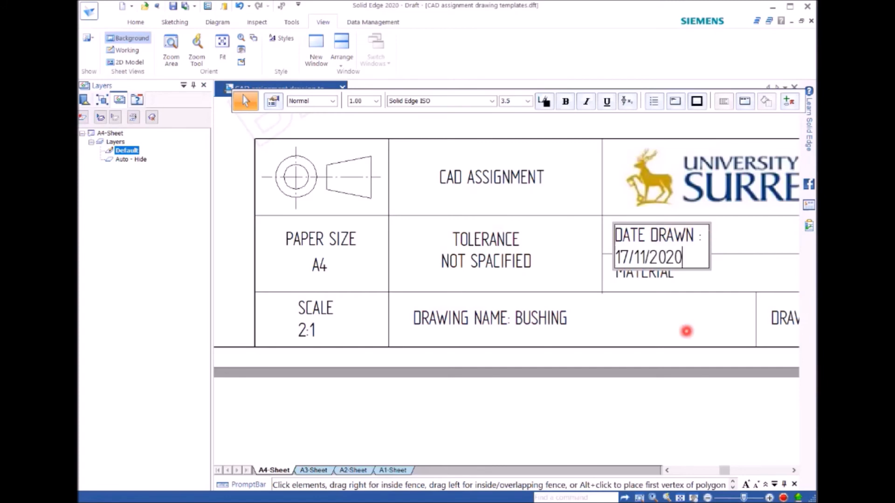
Step: Widen the DATE DRAWN text box so that the label and date sit on one line above MATERIAL
left_click(689, 310)
left_click(691, 254)
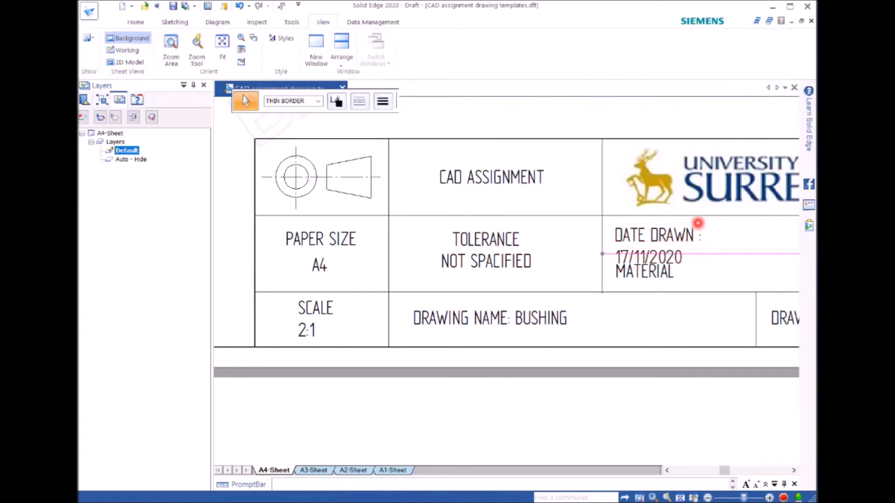
left_click(700, 231)
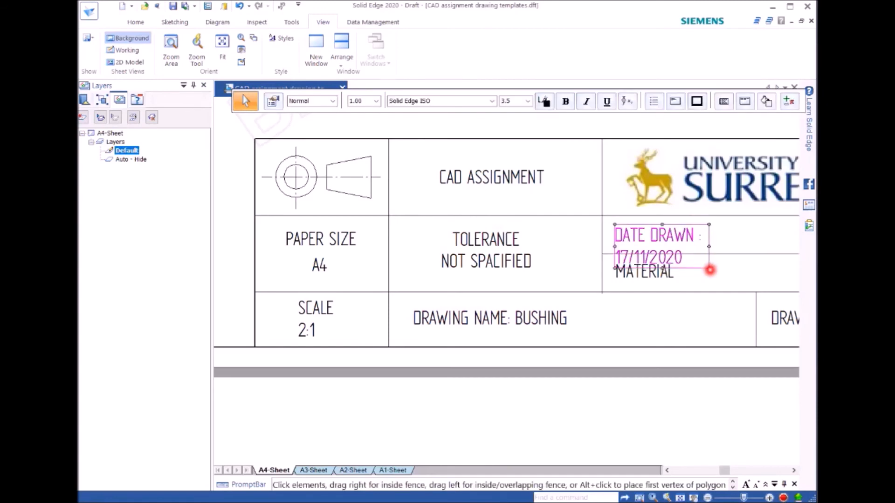
left_click_drag(711, 268, 794, 237)
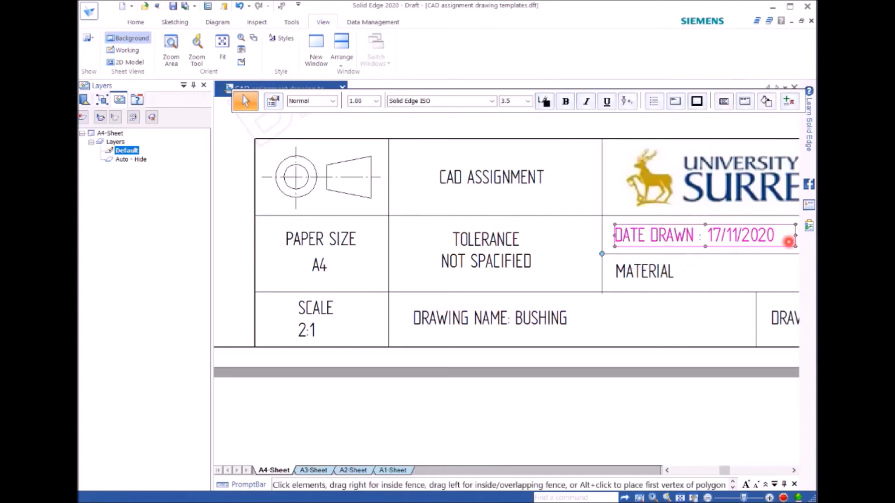
Step: Add a colon to the MATERIAL label, widen its text box and enter STEEL as the material
double_click(684, 273)
left_click(684, 269)
type(":")
left_click(693, 283)
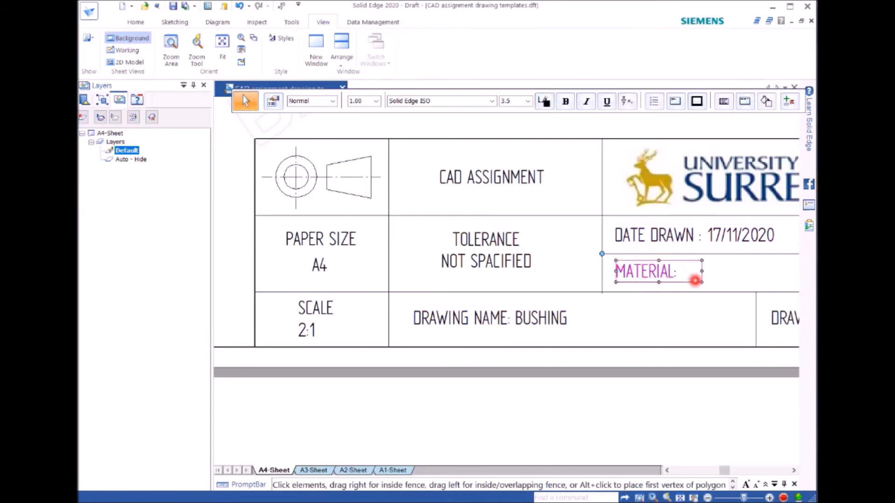
left_click_drag(702, 282, 797, 280)
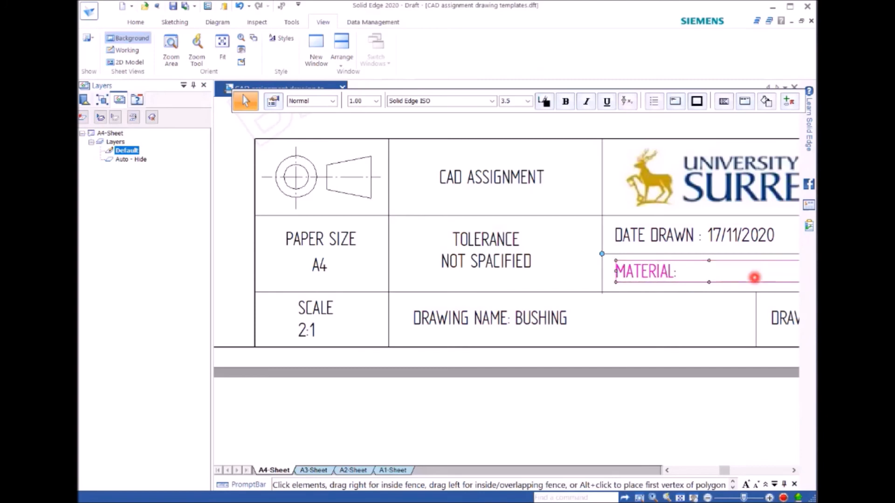
double_click(727, 273)
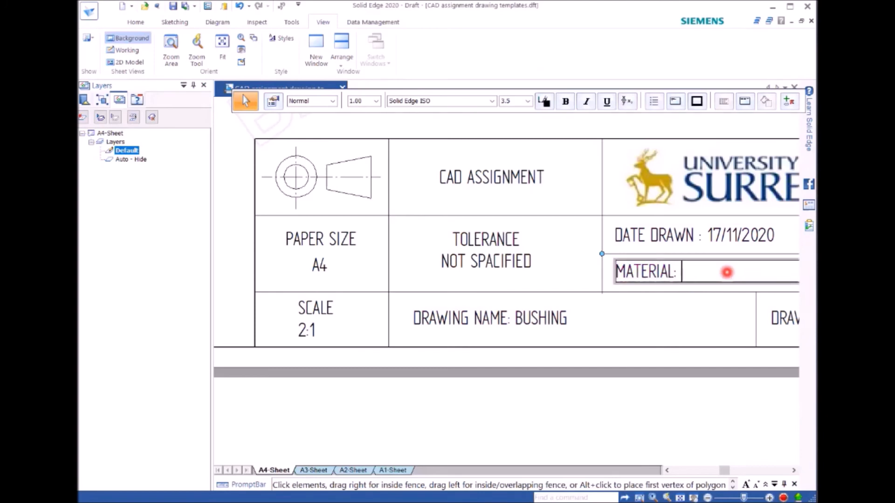
type("STEEL")
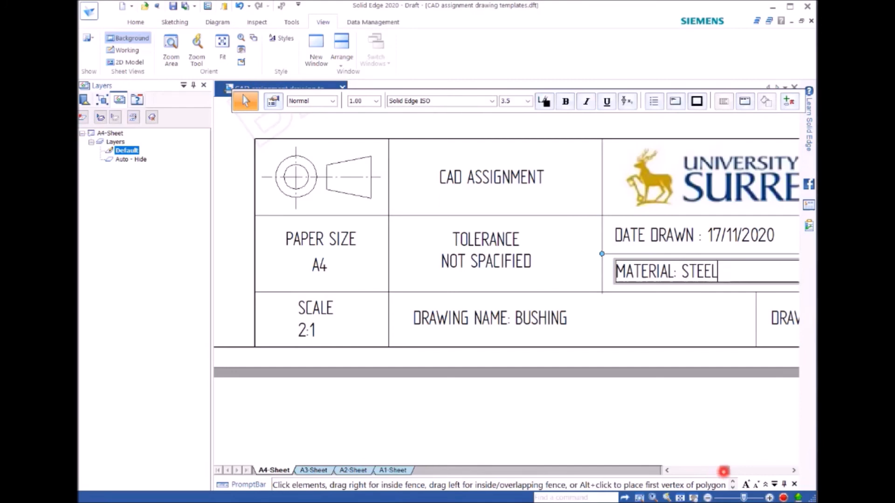
Step: Enter the placeholder YOUR NAM after the DRAWN BY: label
left_click_drag(722, 472, 733, 471)
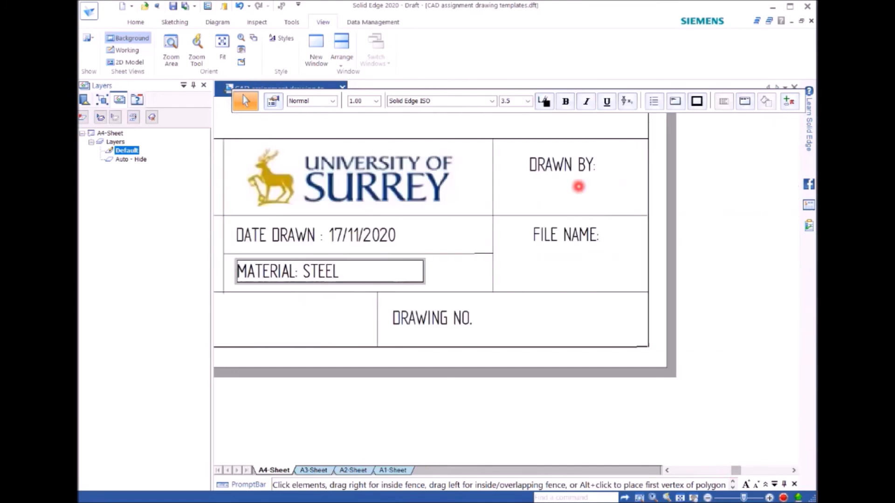
double_click(581, 164)
left_click(596, 164)
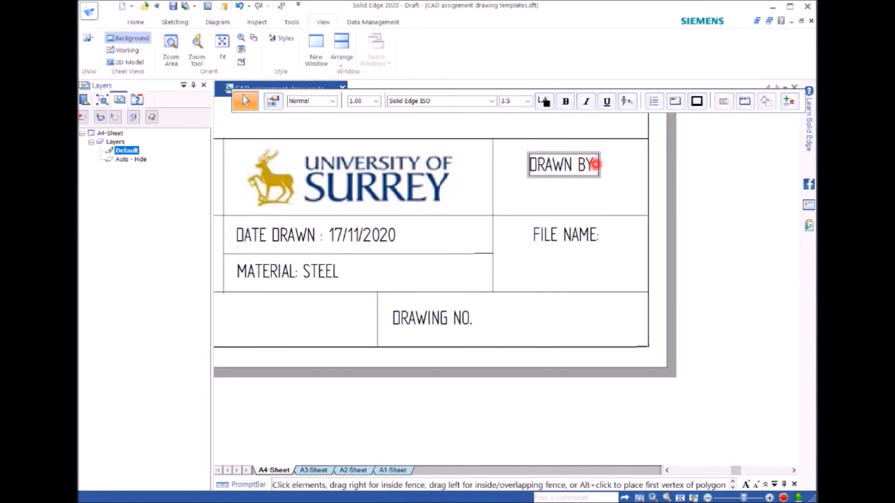
type("Y")
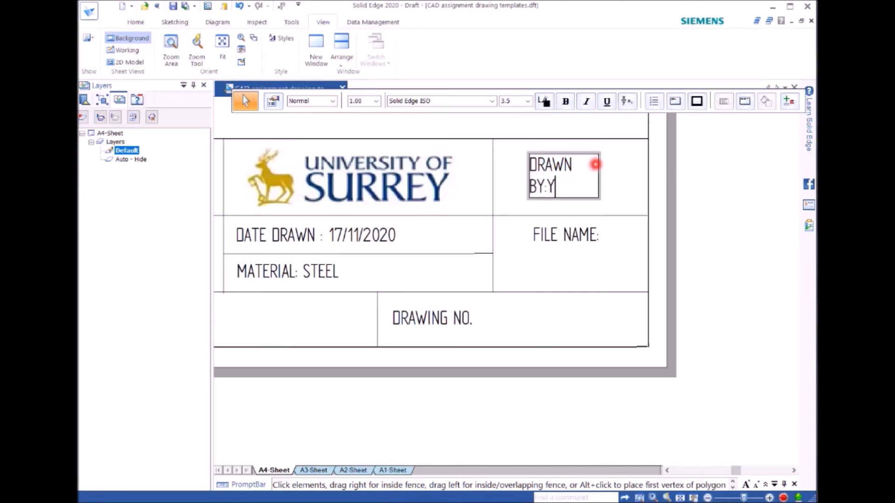
type("OUR")
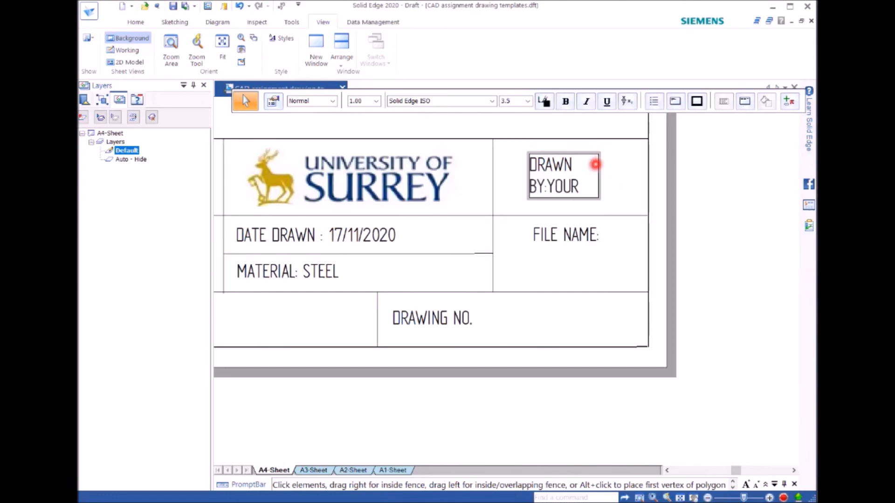
type(" NAM")
key("Escape")
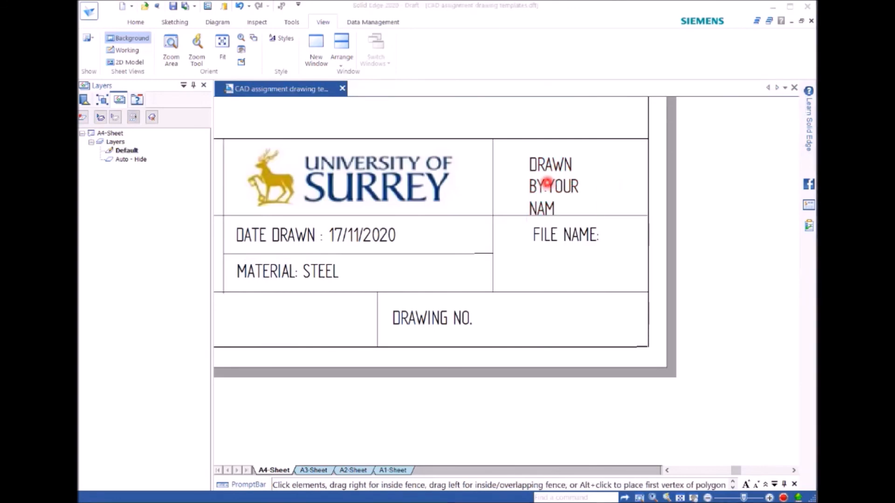
Step: Insert a line break after DRAWN BY: so the name placeholder starts on its own line
double_click(559, 188)
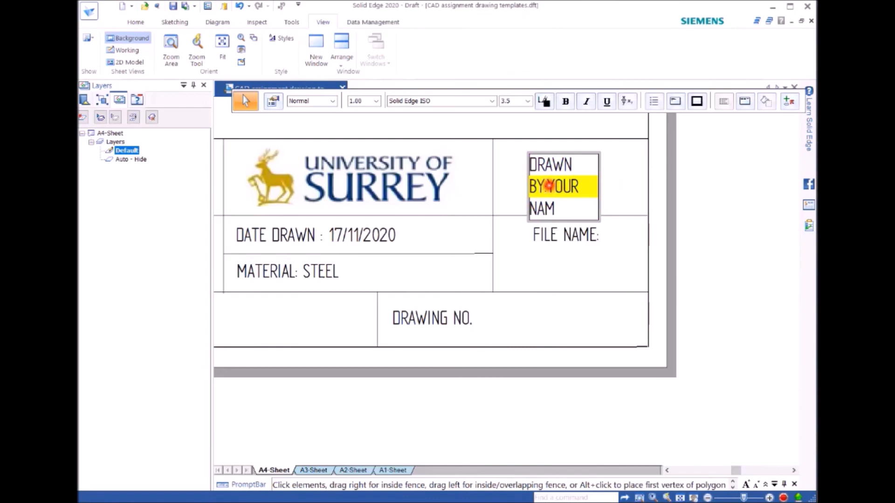
left_click(549, 186)
key("Return")
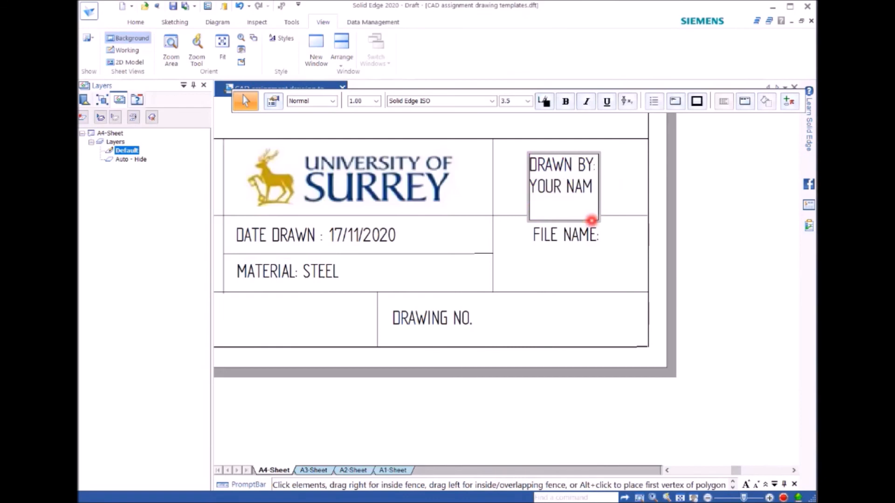
left_click(642, 252)
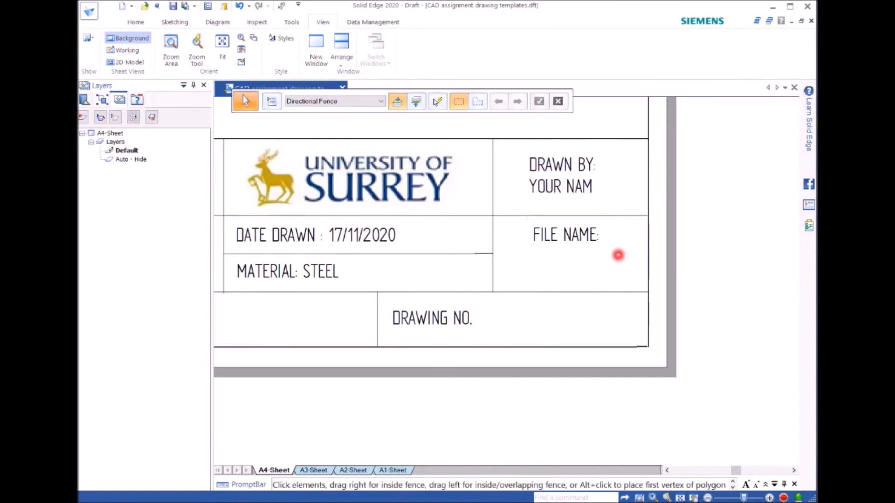
Step: Complete the placeholder below DRAWN BY: to read YOUR NAME
double_click(576, 186)
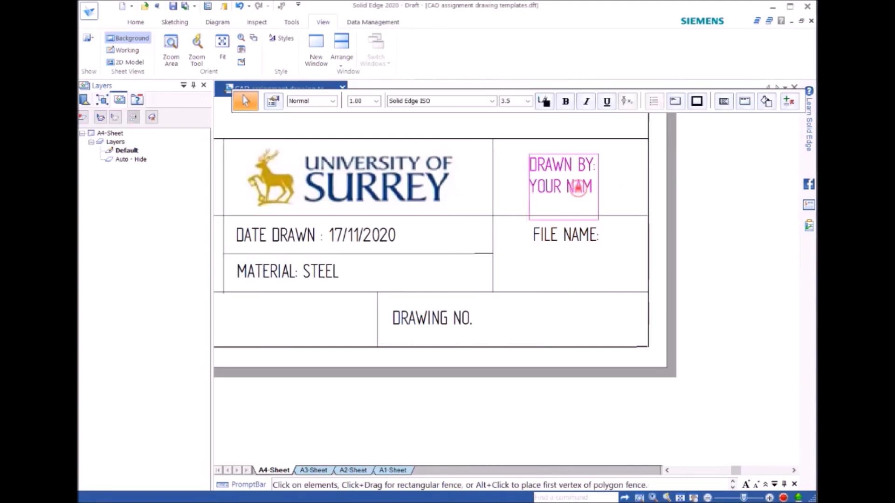
left_click(580, 187)
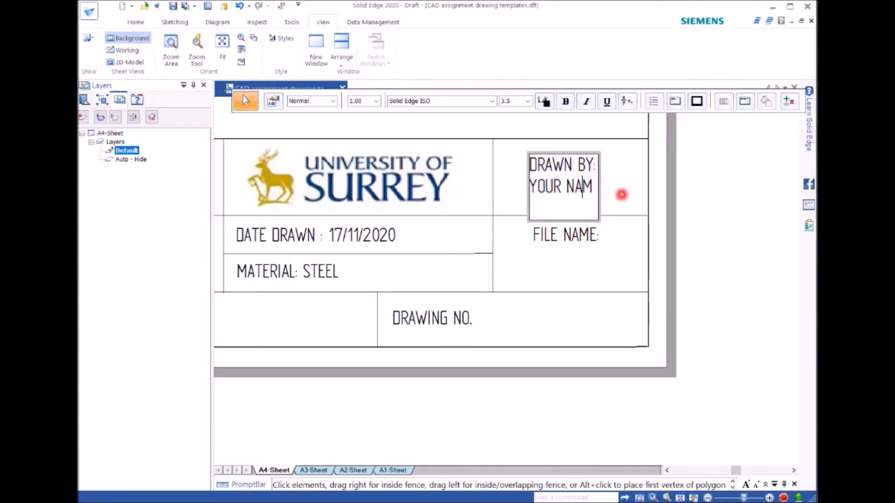
type("E")
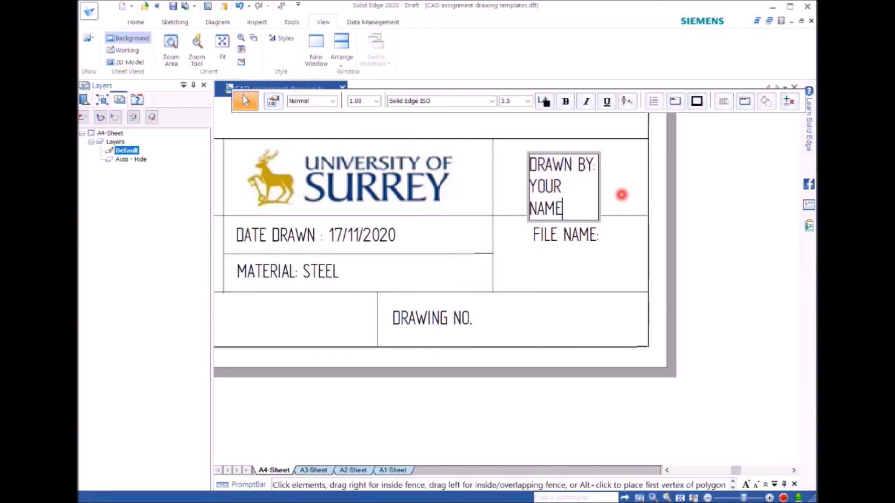
left_click(597, 270)
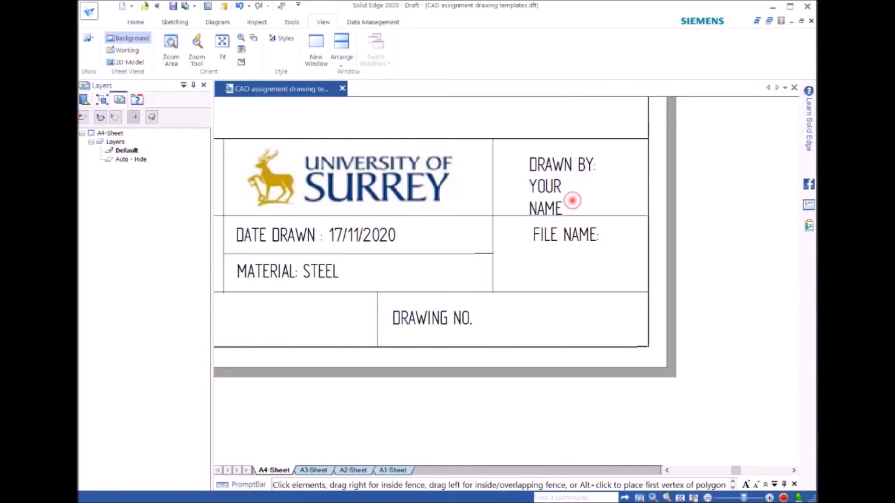
Step: Widen the DRAWN BY: text box so that YOUR NAME fits on a single line within its title block cell
left_click(558, 196)
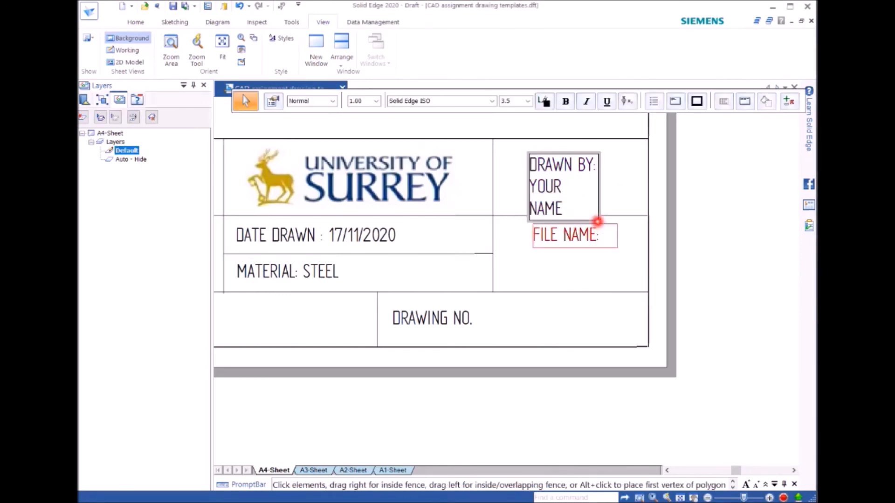
left_click_drag(596, 221, 613, 207)
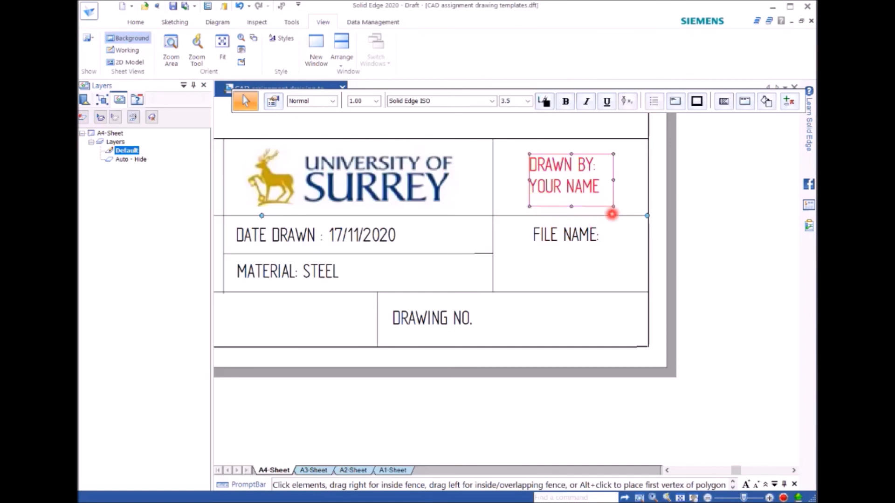
left_click(597, 260)
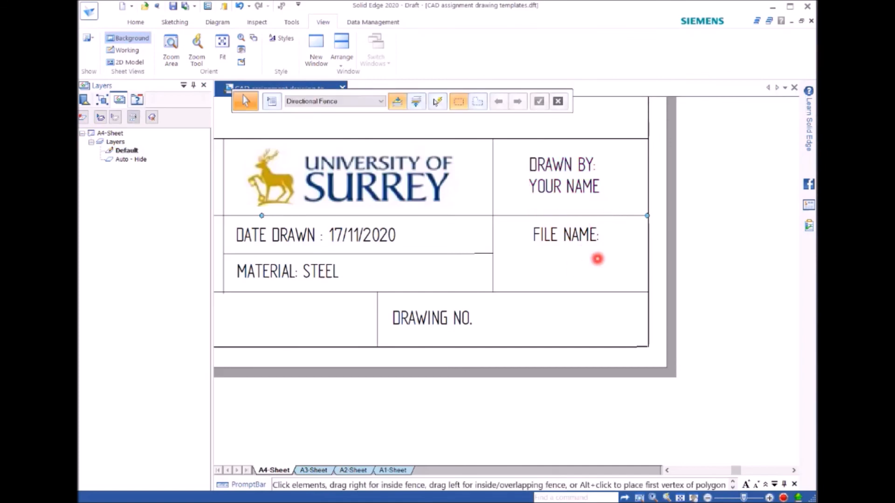
Step: Add a second line reading BUSING below the FILE NAME: label in the title block
double_click(602, 236)
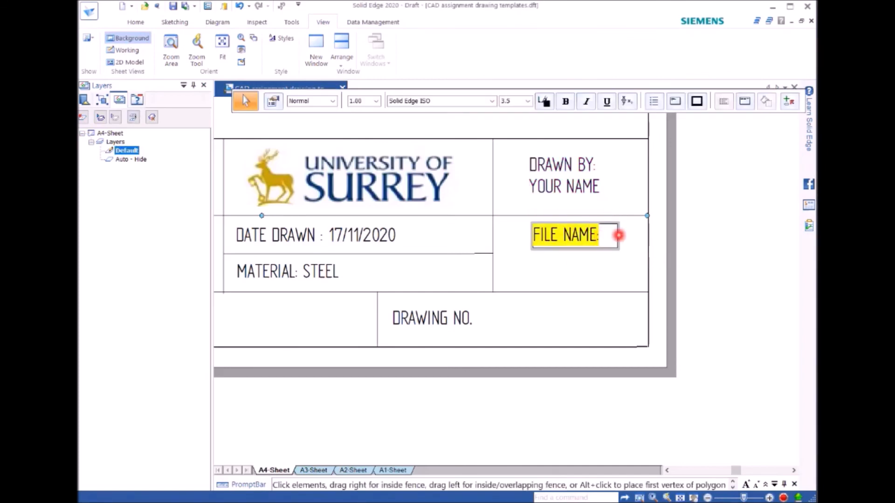
left_click(612, 235)
key("Return")
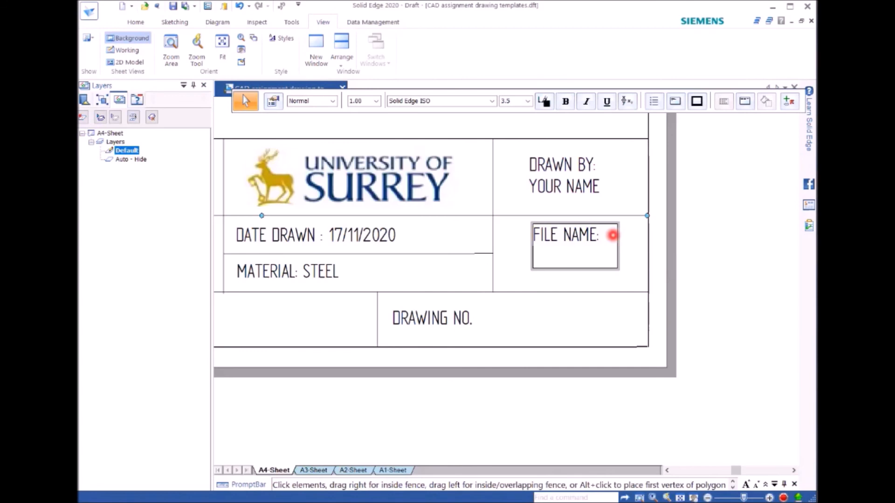
type("BUSING")
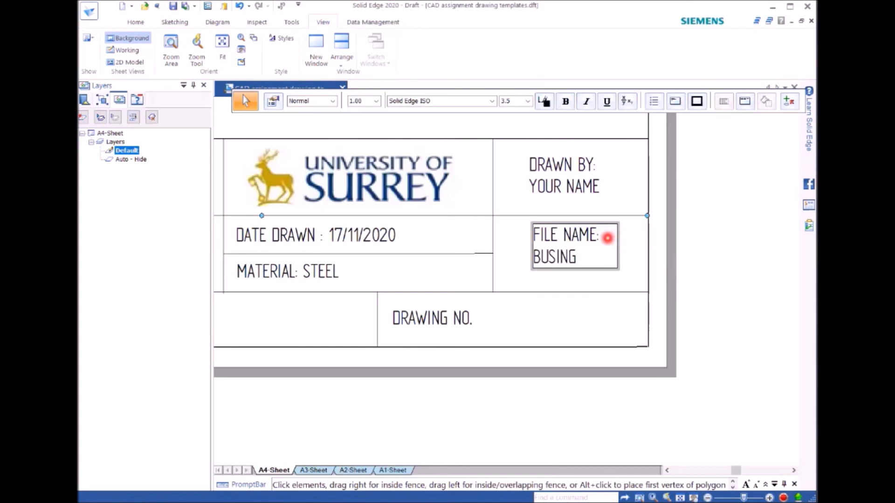
Step: Widen the DRAWING NO. text box in the title block and enter 001 after the label
left_click(478, 324)
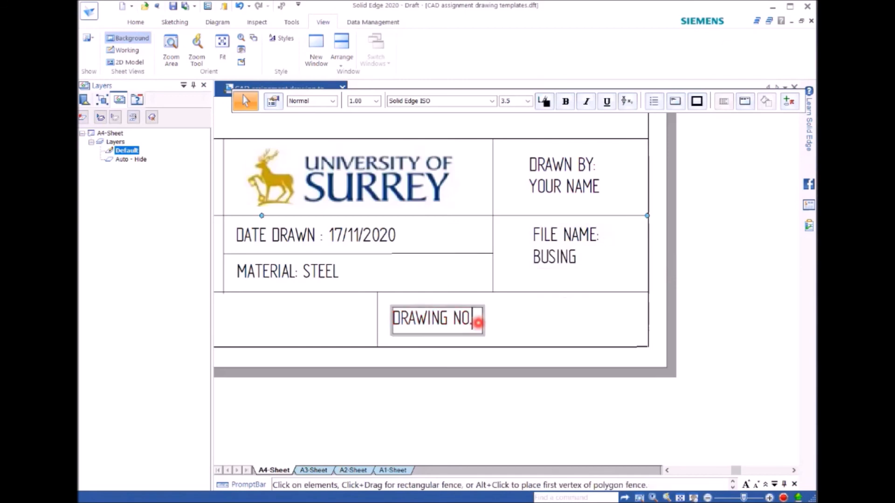
left_click(482, 334)
left_click_drag(482, 334, 616, 326)
double_click(541, 322)
triple_click(542, 319)
left_click(542, 319)
type("001")
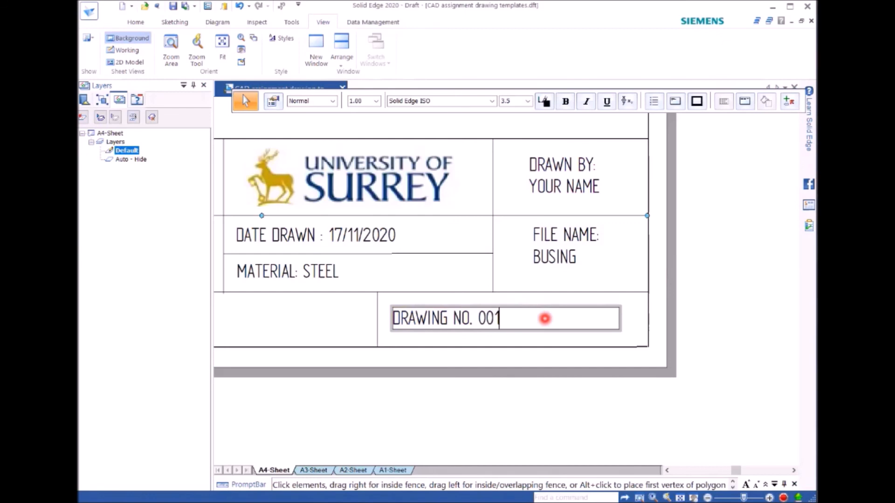
left_click(570, 371)
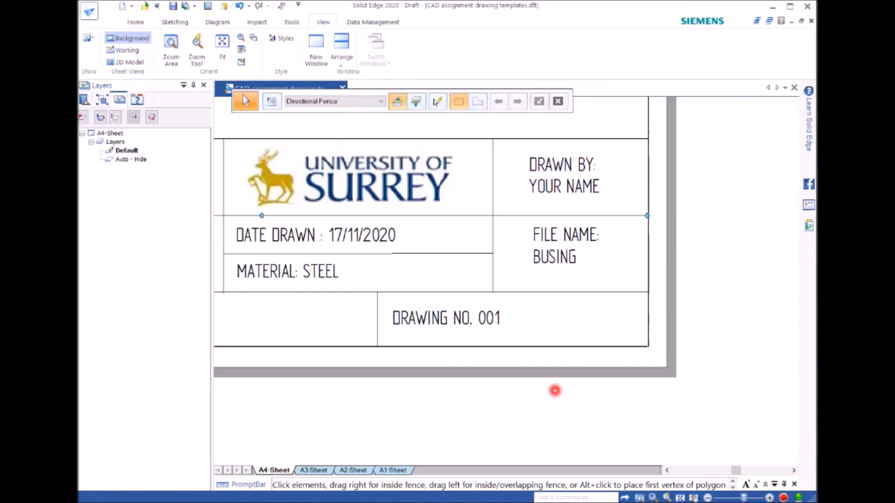
Step: Turn on the working sheets and turn off the background sheets to return to the bushing views on Sheet1
scroll(719, 326, "up", 3)
scroll(720, 327, "down", 6)
scroll(721, 286, "down", 2)
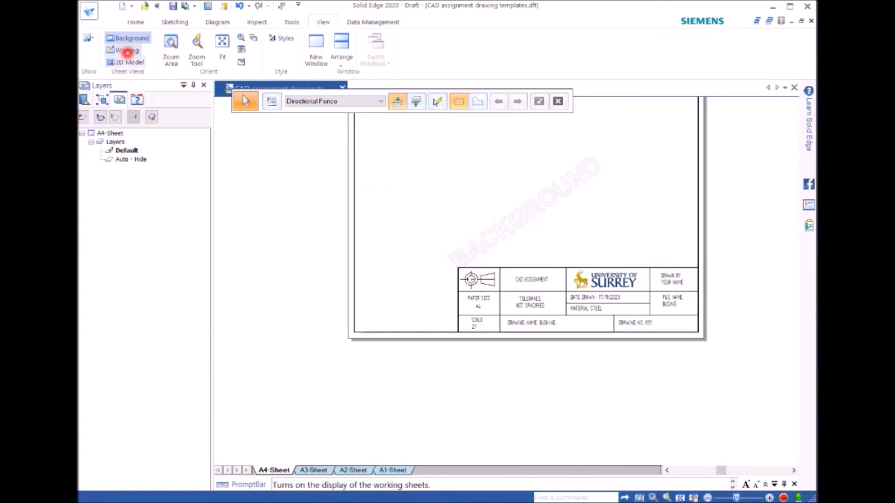
left_click(127, 51)
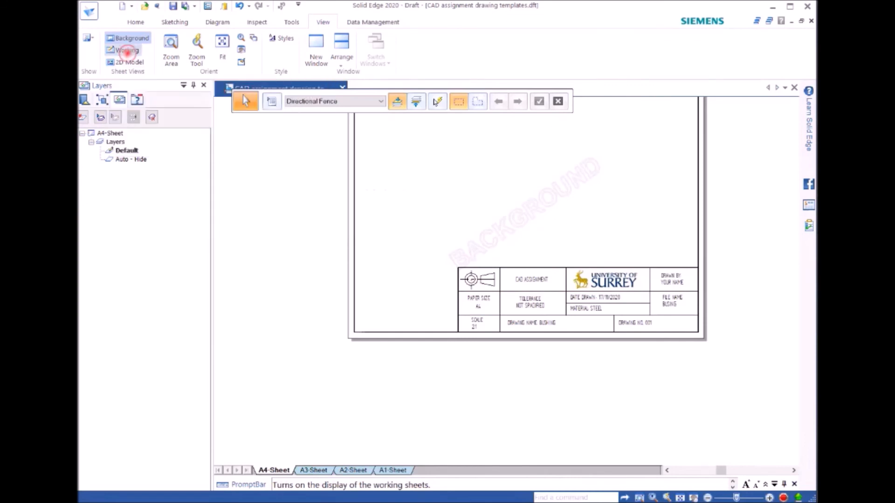
left_click(132, 38)
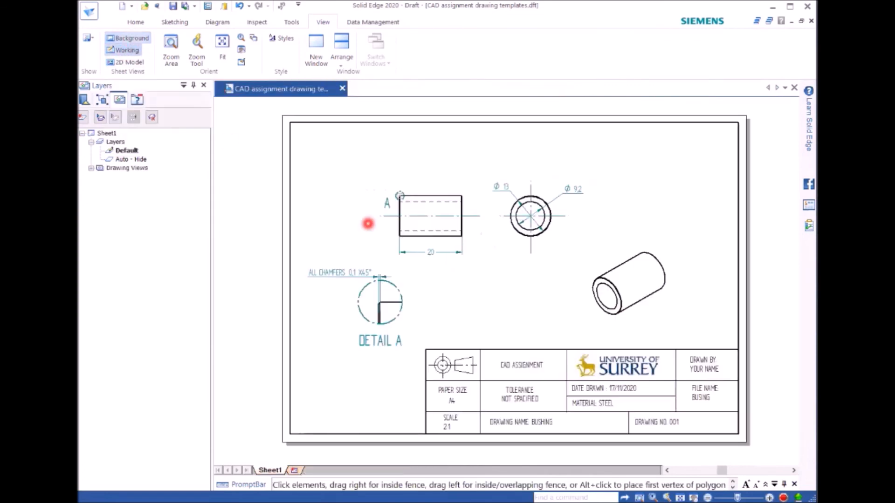